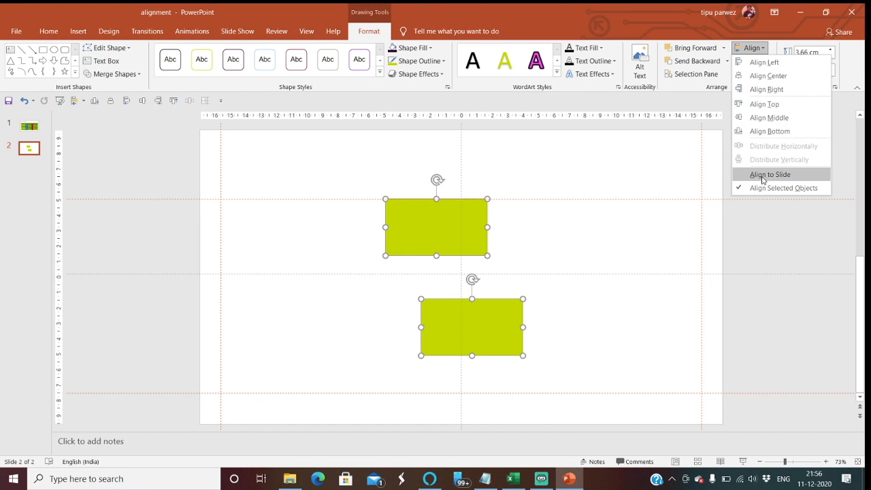
# Switch the two rectangles' alignment reference to Align to Slide, back to Align Selected Objects, and finally to Align to Slide.
pyautogui.click(761, 175)
pyautogui.click(751, 48)
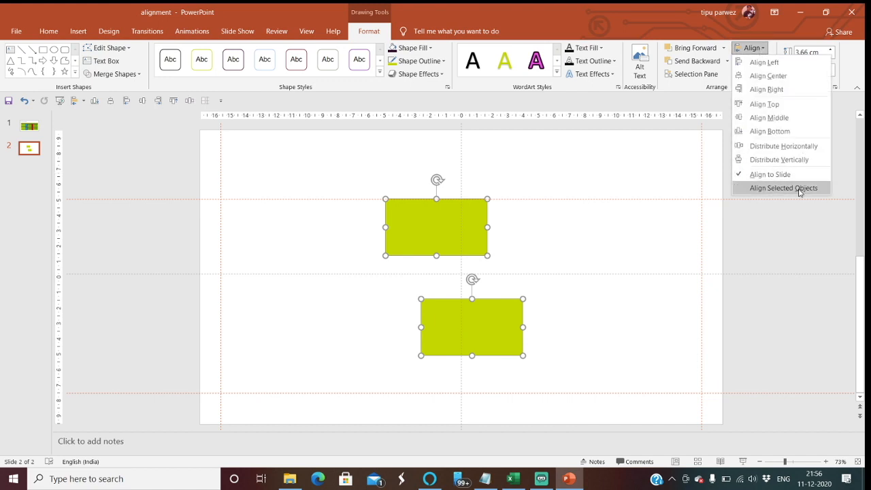
pyautogui.click(800, 191)
pyautogui.click(762, 51)
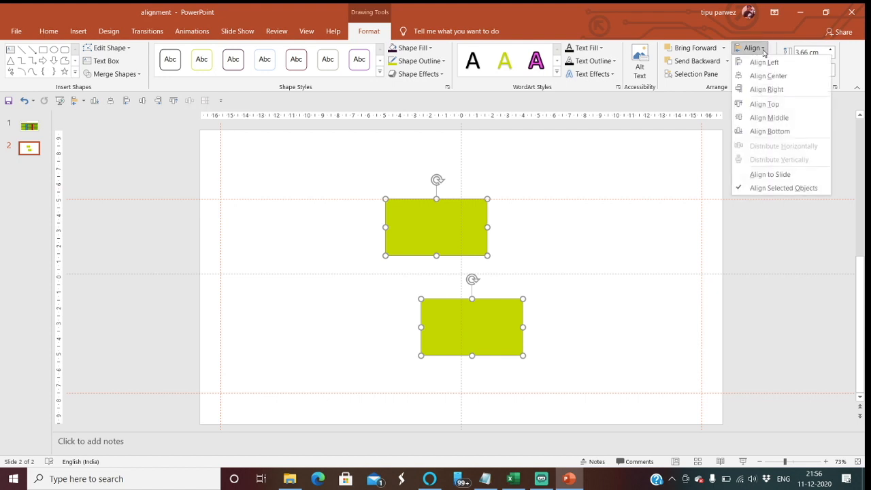
pyautogui.click(766, 176)
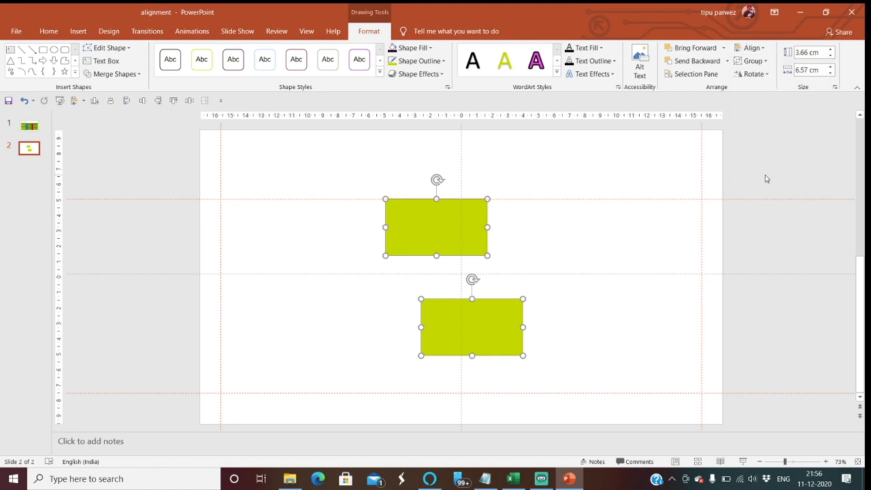
pyautogui.click(763, 50)
# Delete the lower green rectangle from slide 2.
pyautogui.click(521, 322)
pyautogui.click(732, 322)
pyautogui.click(517, 322)
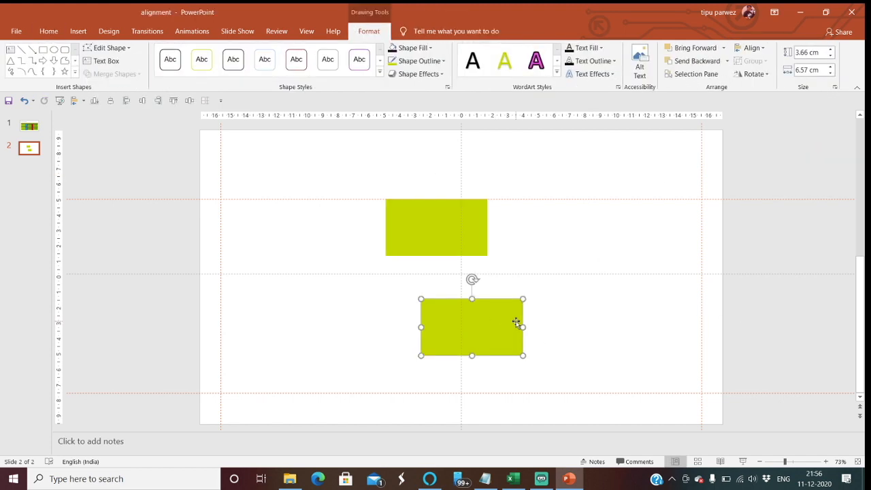
pyautogui.press('Delete')
# Align the remaining green rectangle to the middle and centre of the slide.
pyautogui.click(453, 229)
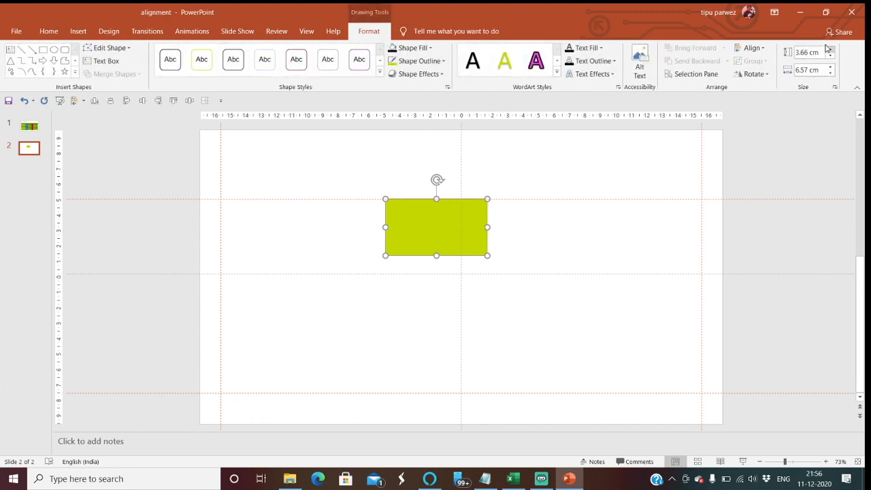
pyautogui.click(764, 52)
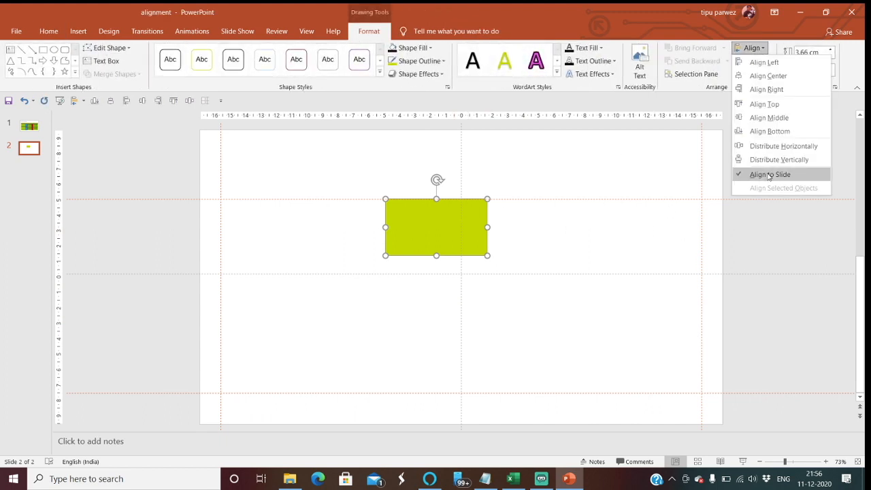
pyautogui.click(770, 120)
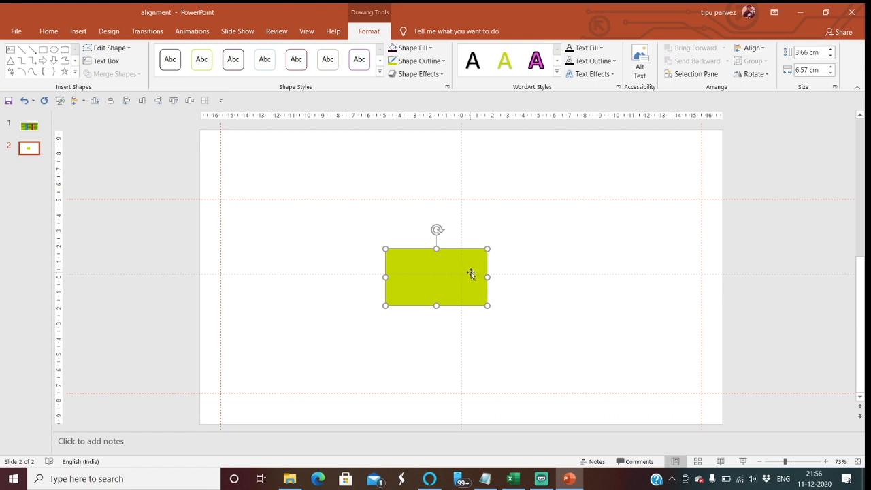
pyautogui.click(762, 49)
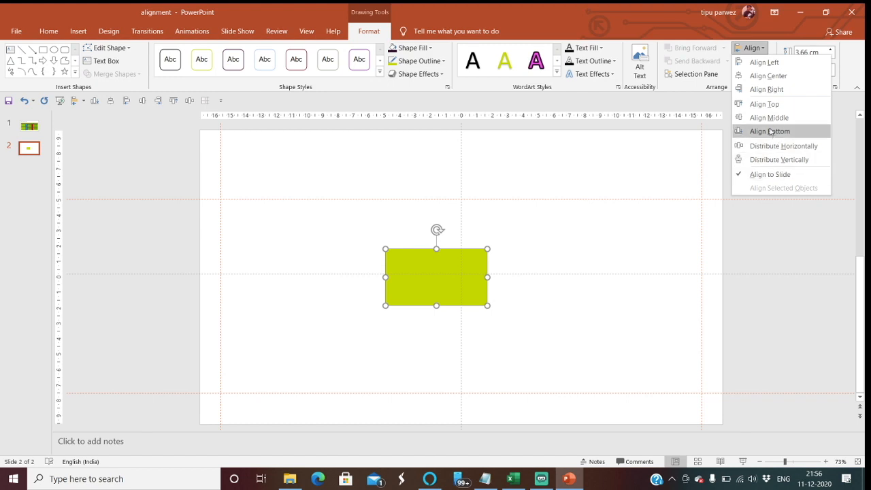
pyautogui.click(756, 75)
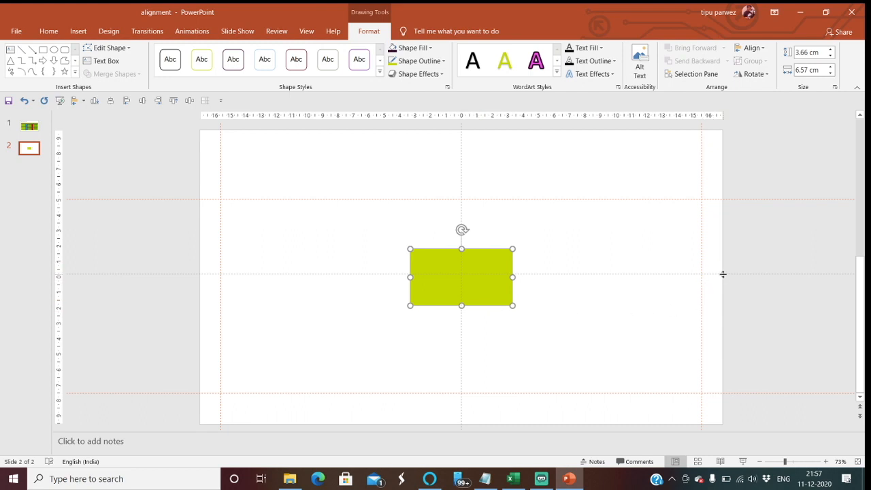
pyautogui.click(622, 310)
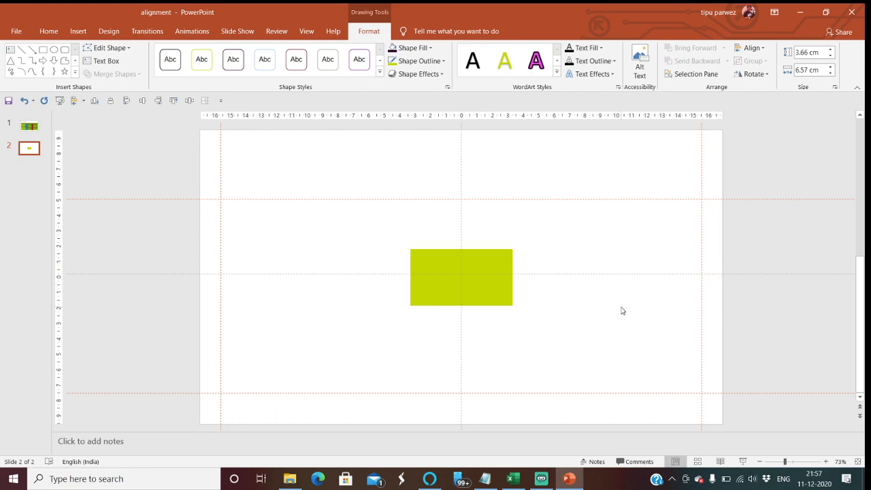
pyautogui.click(485, 296)
pyautogui.click(678, 256)
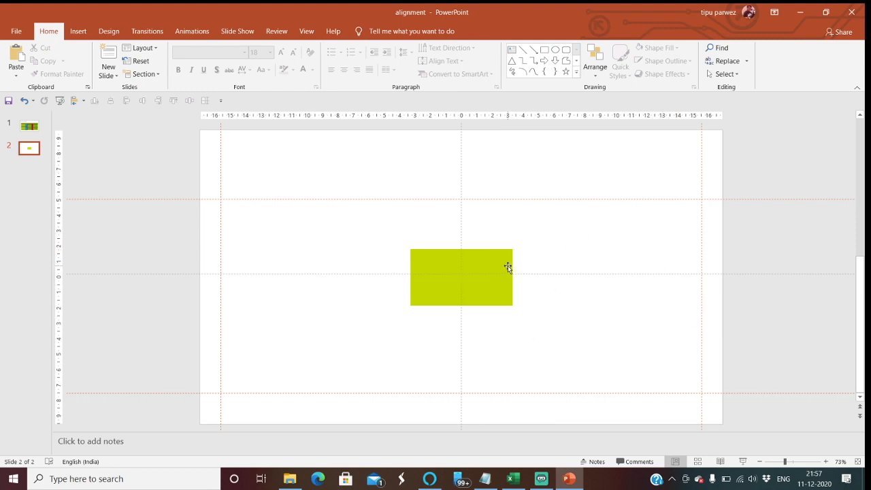
pyautogui.click(487, 298)
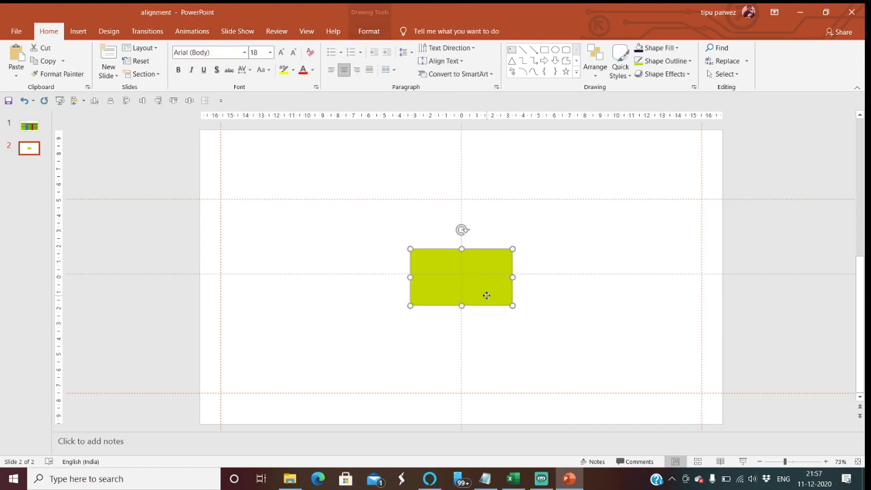
pyautogui.click(532, 287)
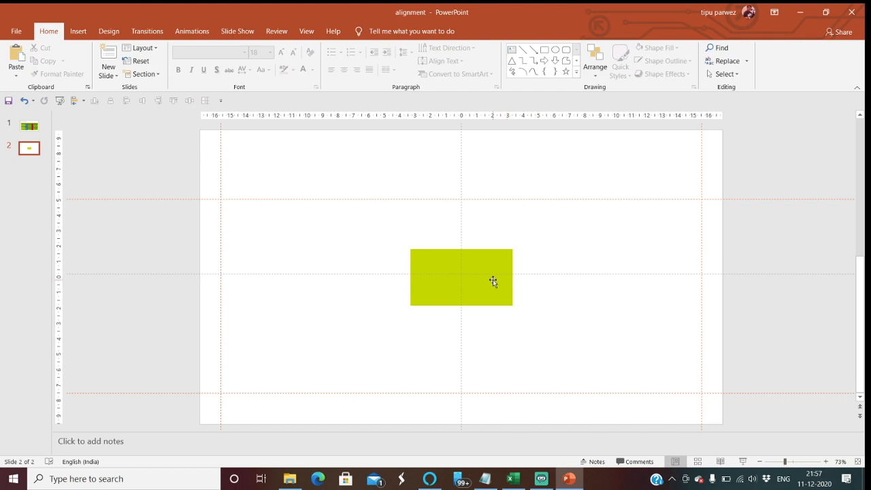
# Examine which Align options are available with nothing selected and with the single rectangle selected.
pyautogui.click(595, 62)
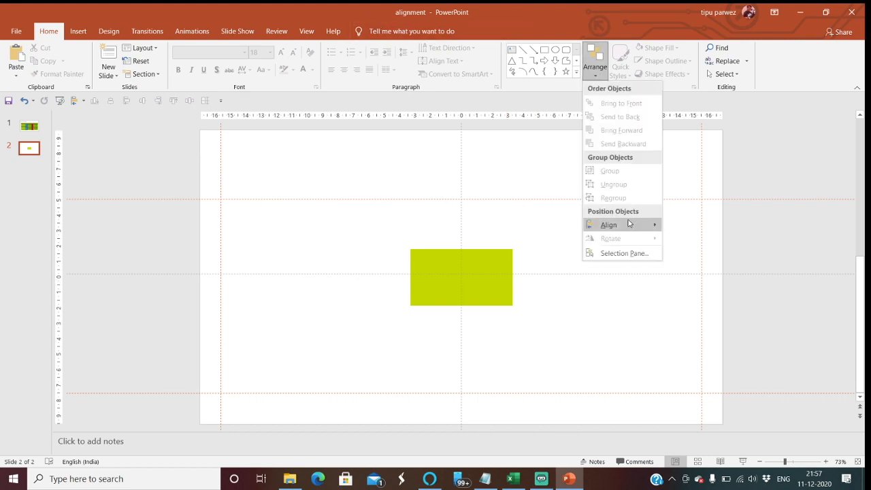
pyautogui.moveTo(629, 224)
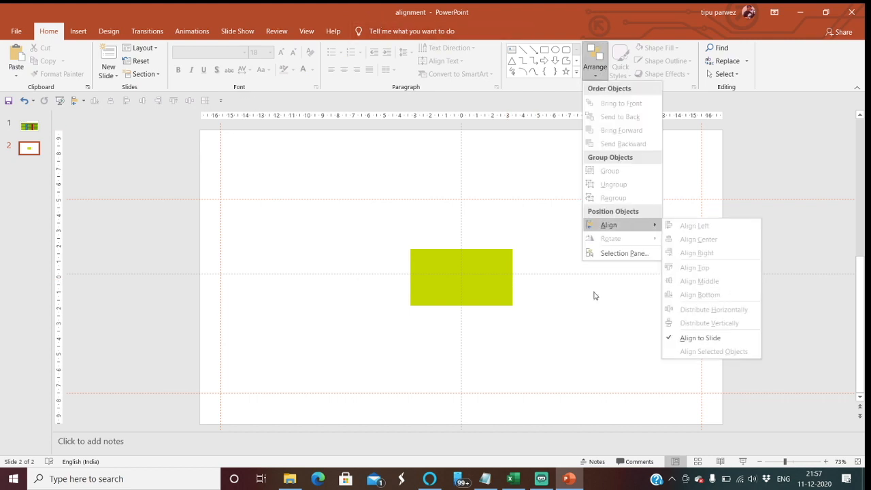
pyautogui.click(559, 320)
pyautogui.click(496, 292)
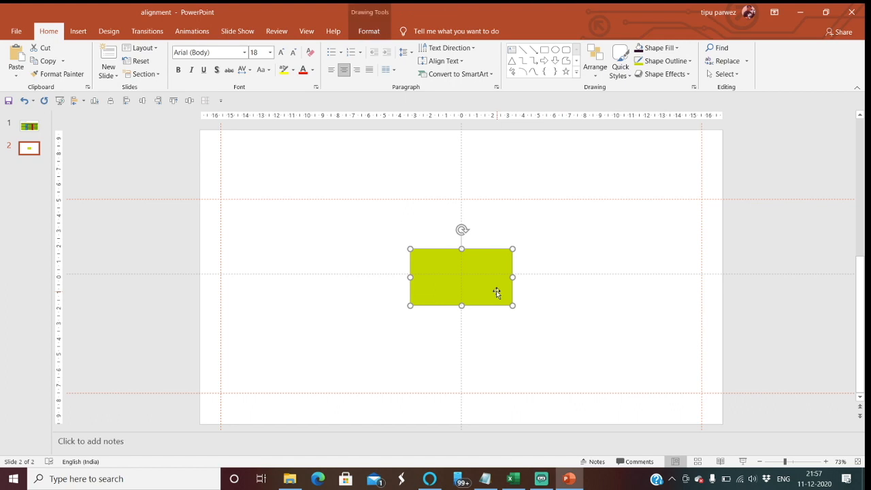
pyautogui.click(599, 74)
pyautogui.moveTo(621, 226)
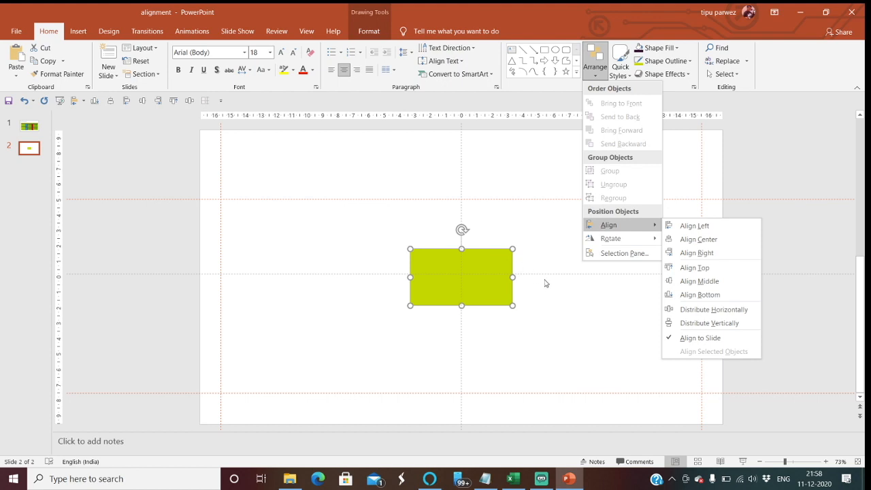
pyautogui.click(554, 317)
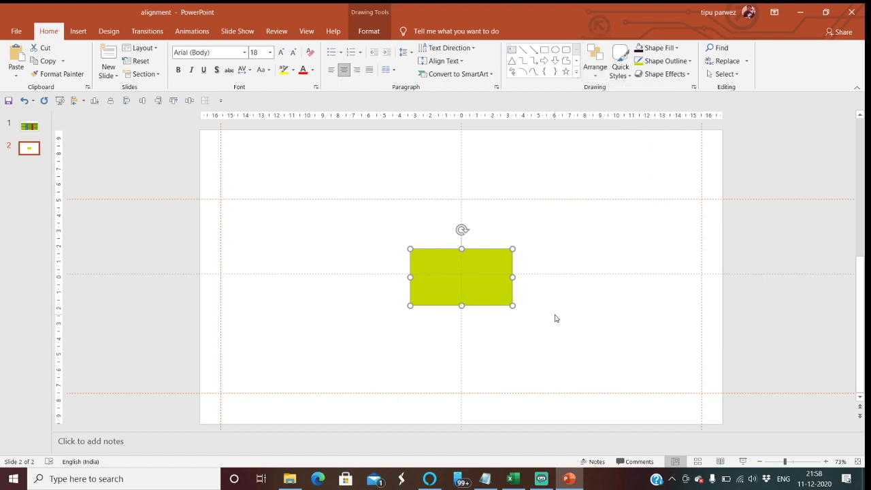
# Duplicate the centred rectangle to its right and slightly lower, and check the alignment options for the copy.
pyautogui.click(553, 326)
pyautogui.click(490, 287)
pyautogui.moveTo(489, 288); pyautogui.dragTo(587, 293)
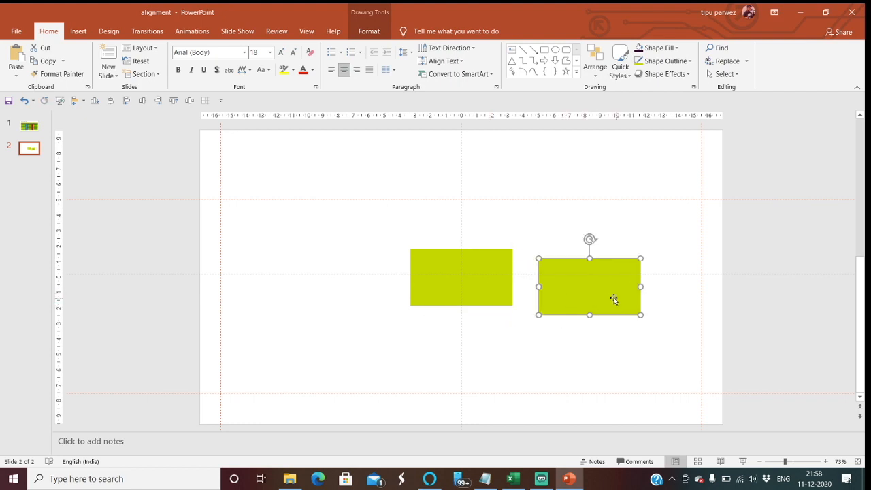
pyautogui.click(595, 71)
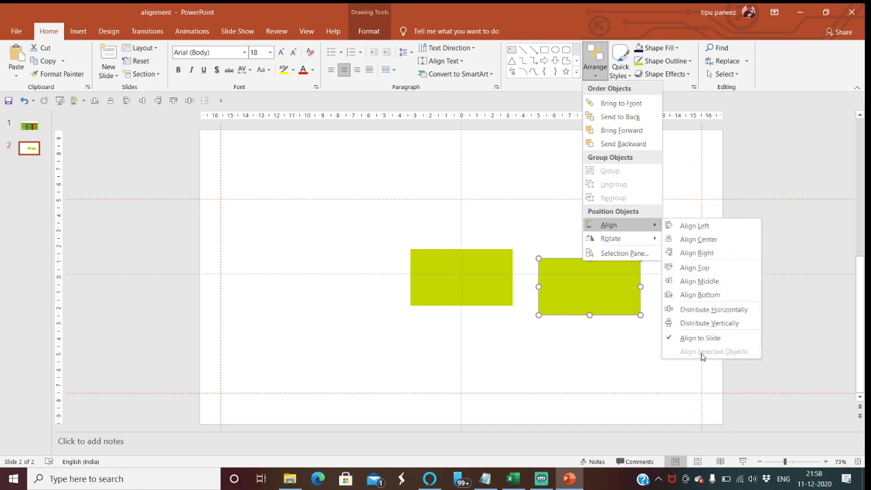
pyautogui.click(622, 355)
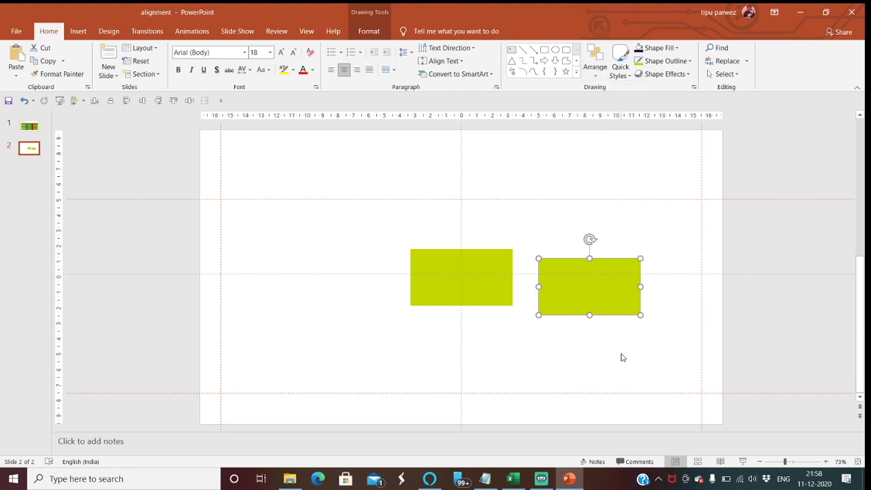
# Select both green rectangles and align them to the middle and centre of the slide.
pyautogui.keyDown('shift'); pyautogui.click(442, 256); pyautogui.keyUp('shift')
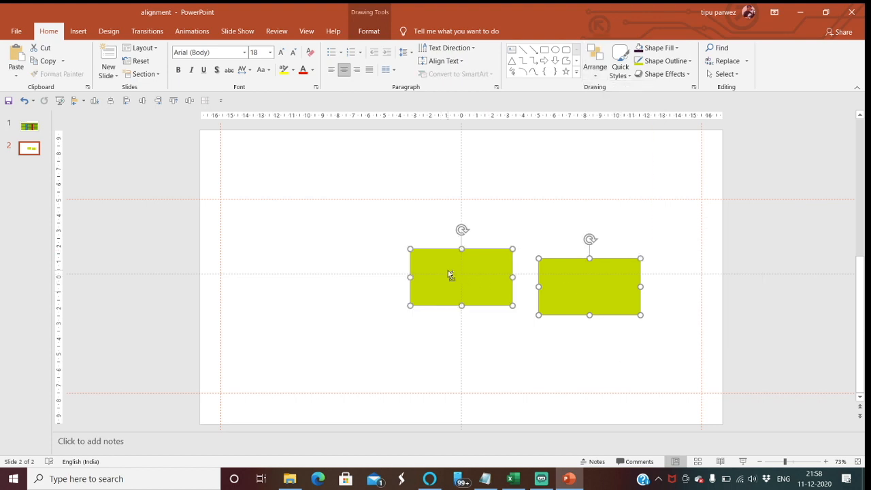
pyautogui.click(594, 68)
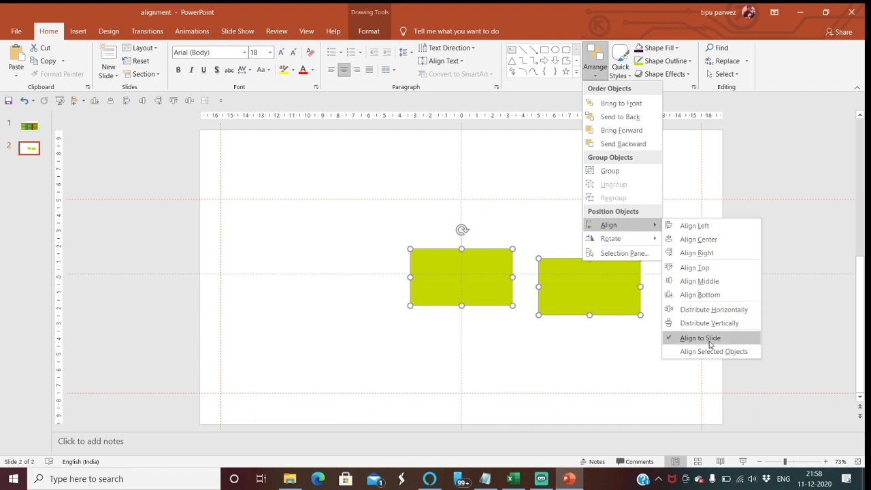
pyautogui.click(700, 284)
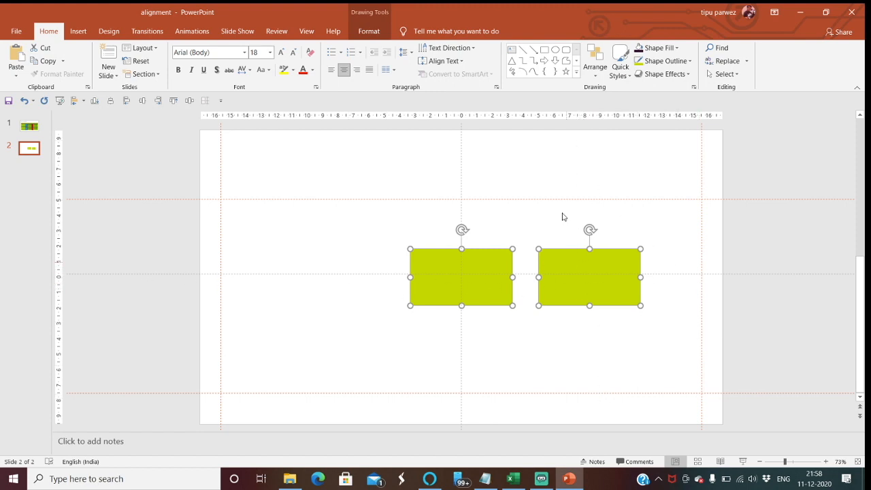
pyautogui.click(596, 68)
pyautogui.moveTo(606, 225)
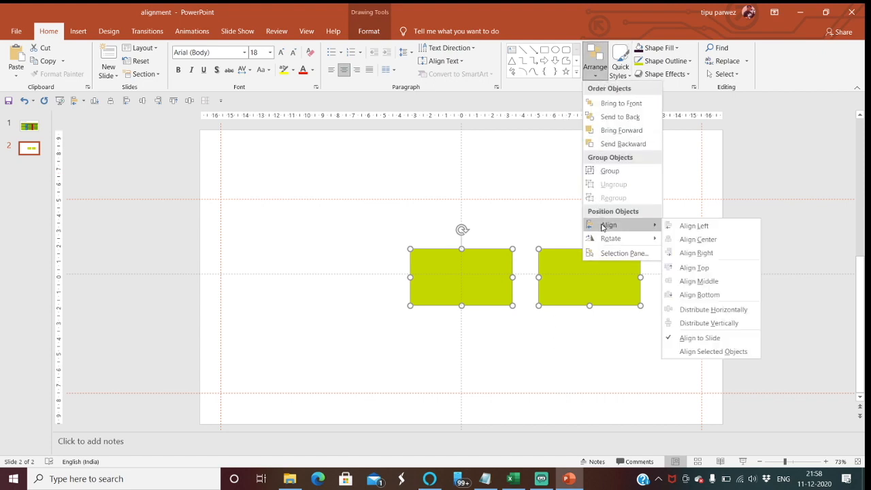
pyautogui.click(698, 239)
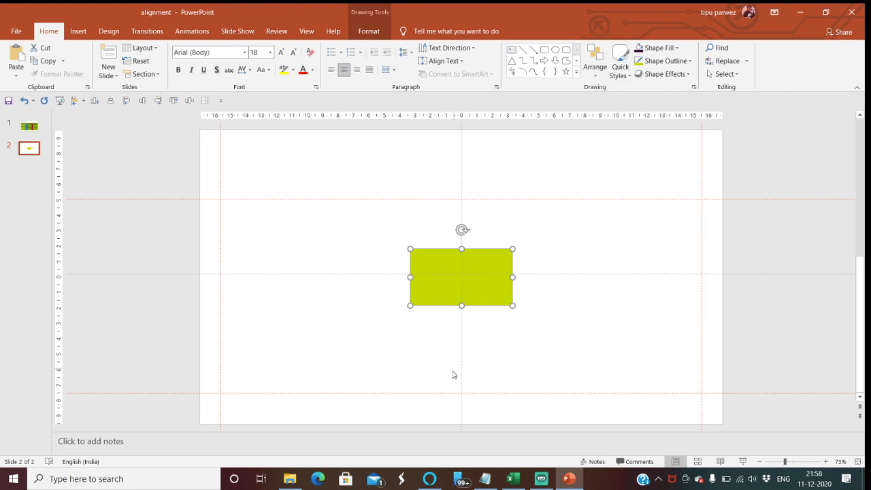
# Try moving the stacked rectangles away from the slide's centre, and undo the moves.
pyautogui.moveTo(449, 286)
pyautogui.mouseDown()
pyautogui.moveTo(489, 258)
pyautogui.moveTo(503, 311)
pyautogui.mouseUp()
pyautogui.click(635, 301)
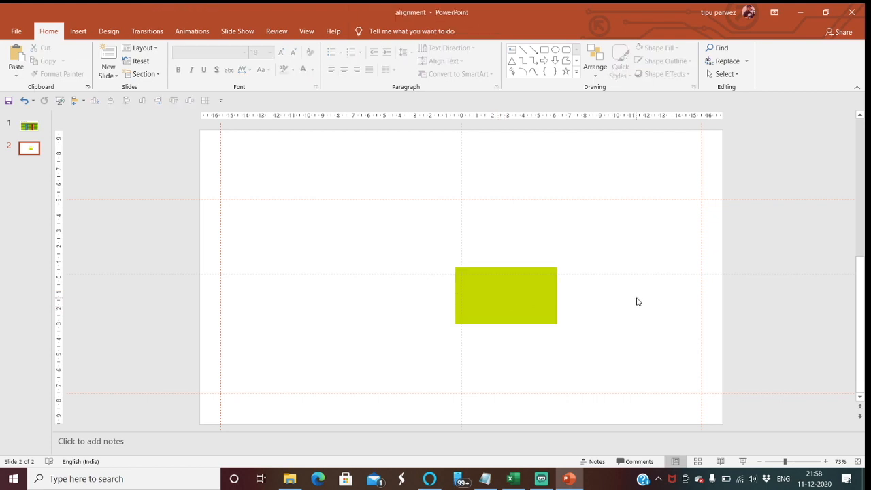
pyautogui.hotkey('ctrl', 'z')
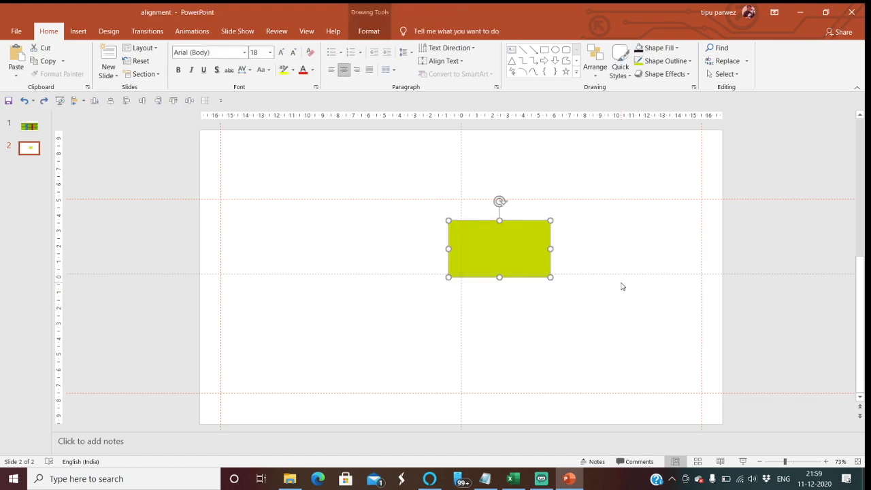
pyautogui.hotkey('ctrl', 'z')
pyautogui.click(495, 350)
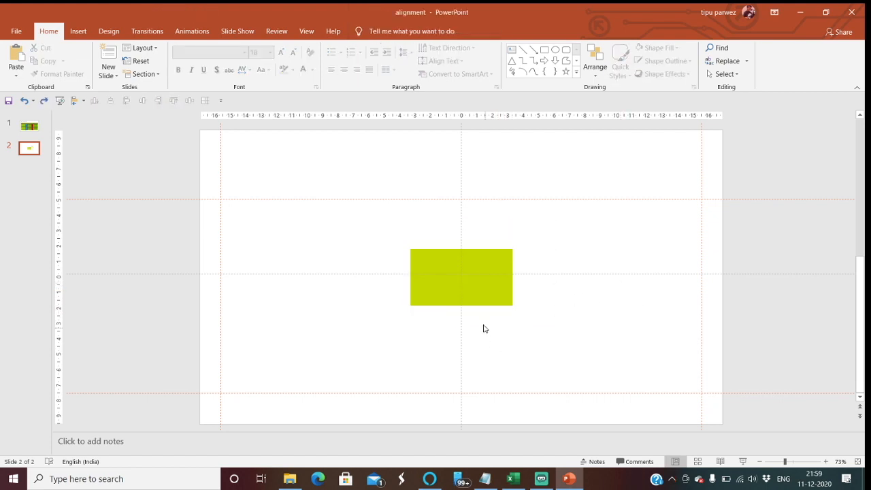
# Separate the stacked rectangles by moving one up and to the right, and review the Align options for both.
pyautogui.moveTo(469, 286)
pyautogui.mouseDown()
pyautogui.moveTo(571, 269)
pyautogui.moveTo(464, 284)
pyautogui.moveTo(445, 270)
pyautogui.moveTo(458, 284)
pyautogui.mouseUp()
pyautogui.click(593, 289)
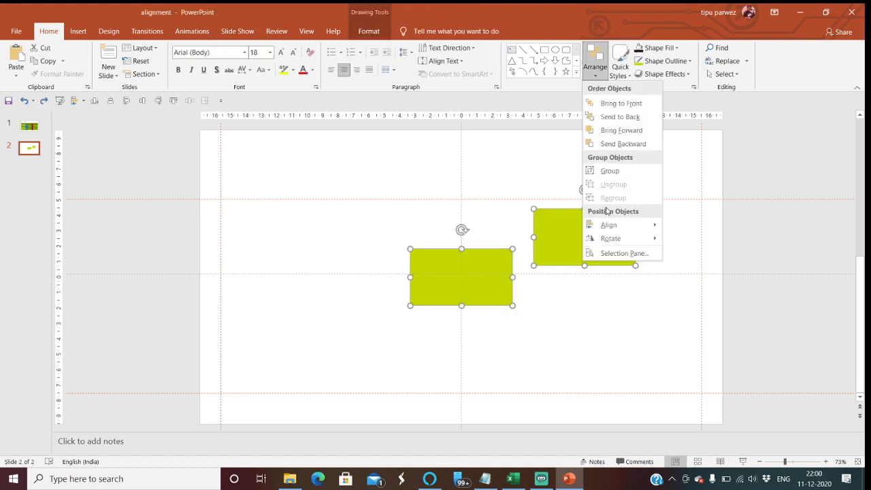
pyautogui.moveTo(621, 227)
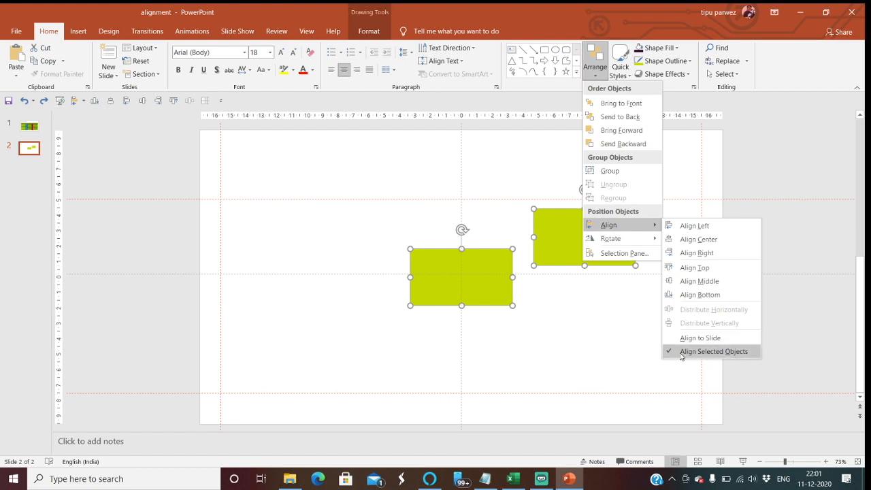
pyautogui.press('Escape')
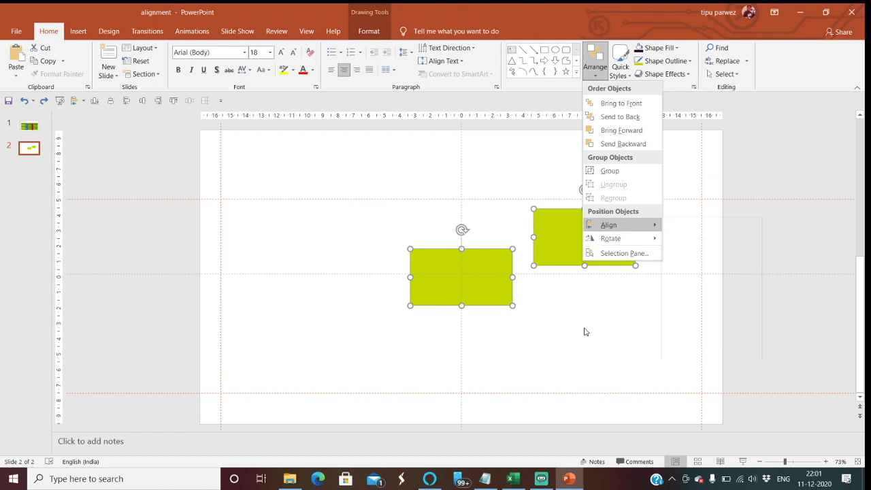
pyautogui.press('Escape')
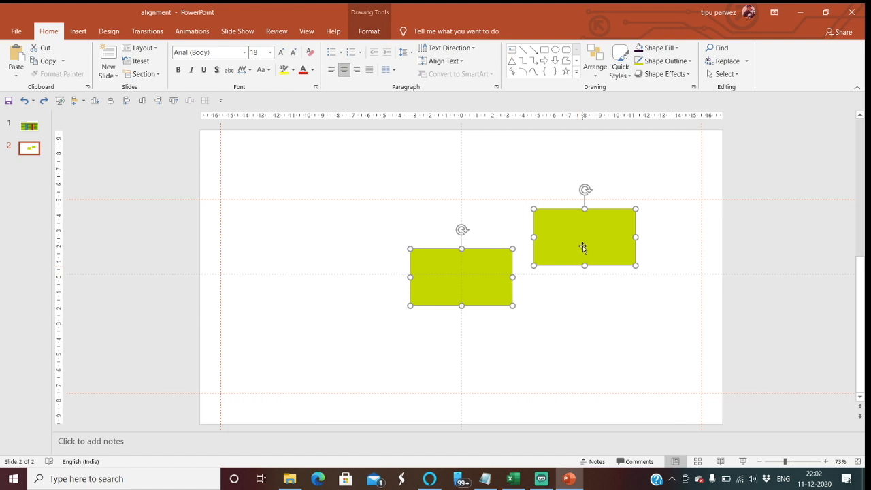
# Move one rectangle to the slide's left side and the other to the lower centre, resting on the bottom guide.
pyautogui.moveTo(583, 248); pyautogui.dragTo(645, 285)
pyautogui.click(591, 293)
pyautogui.moveTo(441, 286); pyautogui.dragTo(270, 268)
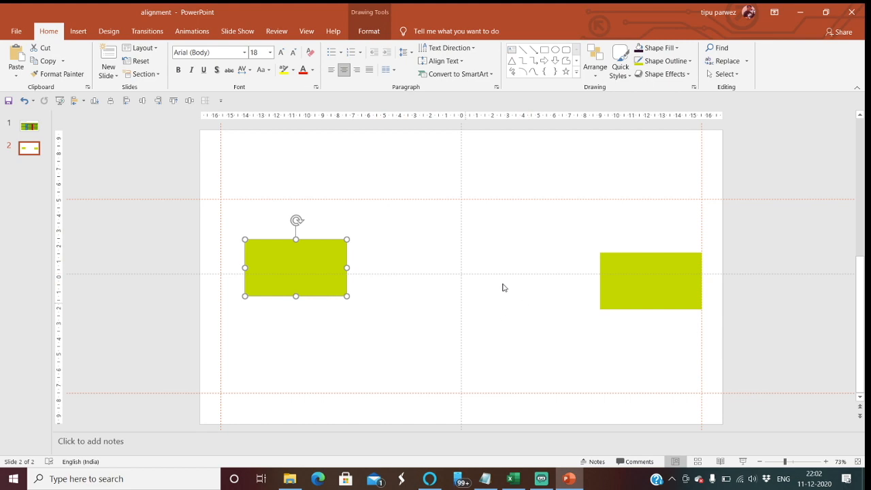
pyautogui.moveTo(666, 278); pyautogui.dragTo(457, 361)
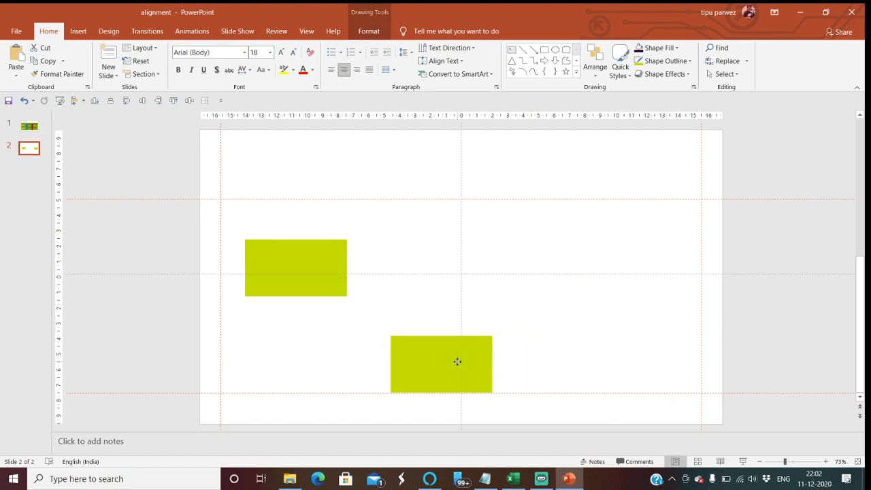
# Shift the left rectangle toward the slide's centre and place a third copy just above and to the right of the lower rectangle.
pyautogui.moveTo(334, 272); pyautogui.dragTo(398, 279)
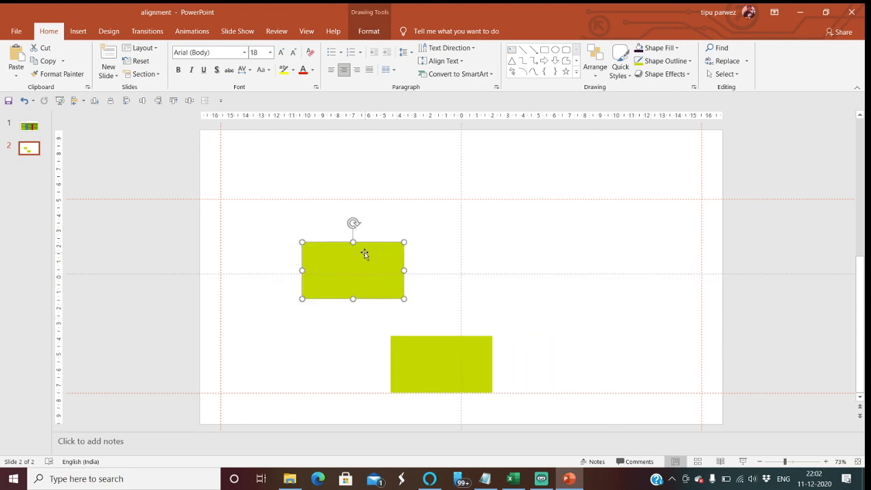
pyautogui.click(443, 358)
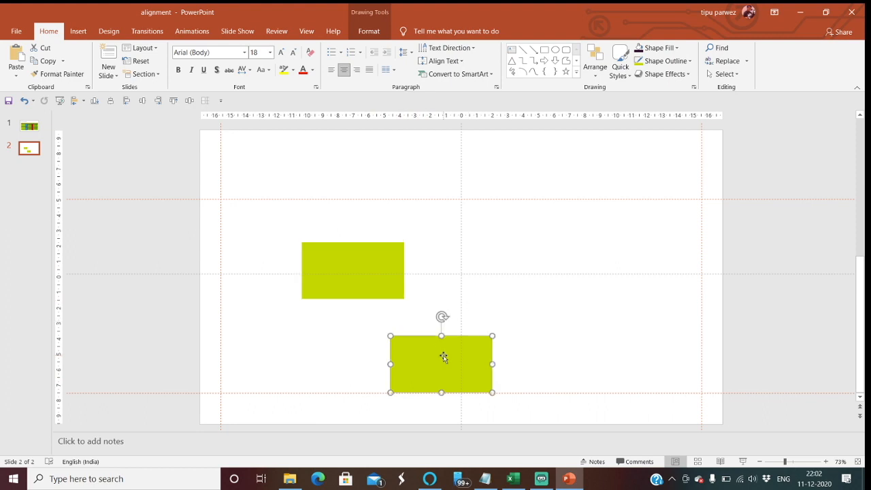
pyautogui.hotkey('ctrl', 'v')
pyautogui.moveTo(445, 360); pyautogui.dragTo(479, 291)
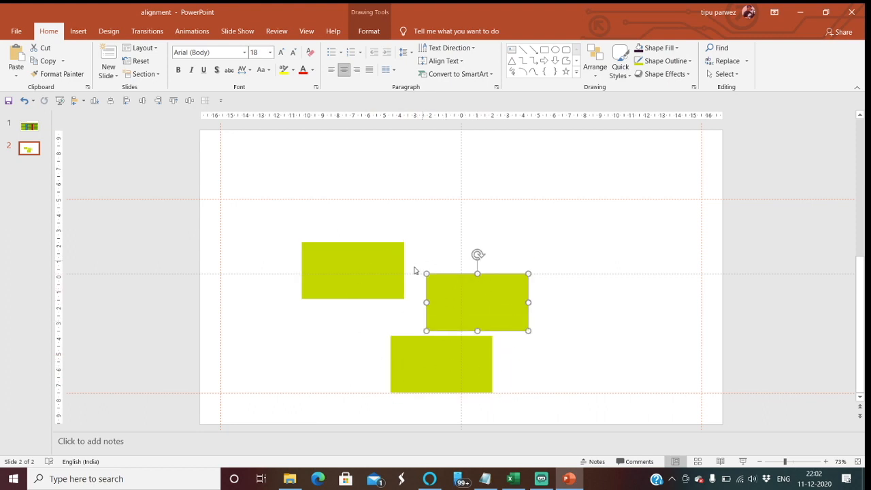
pyautogui.click(332, 257)
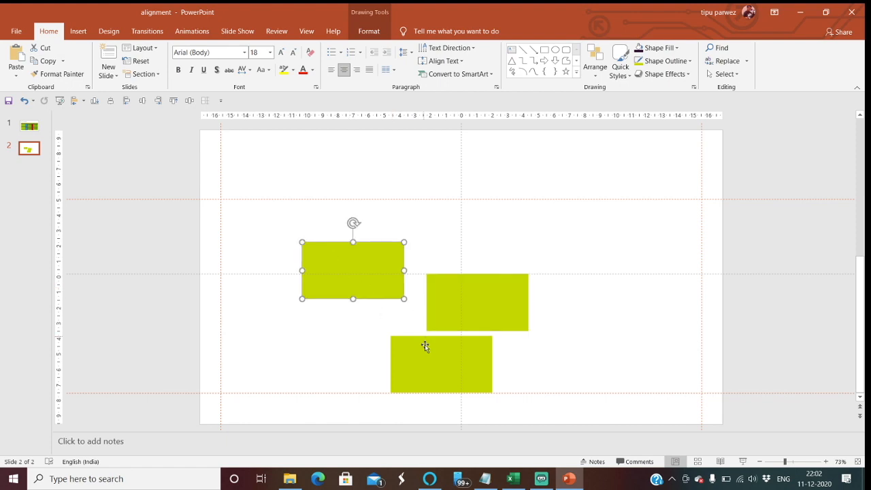
pyautogui.click(436, 364)
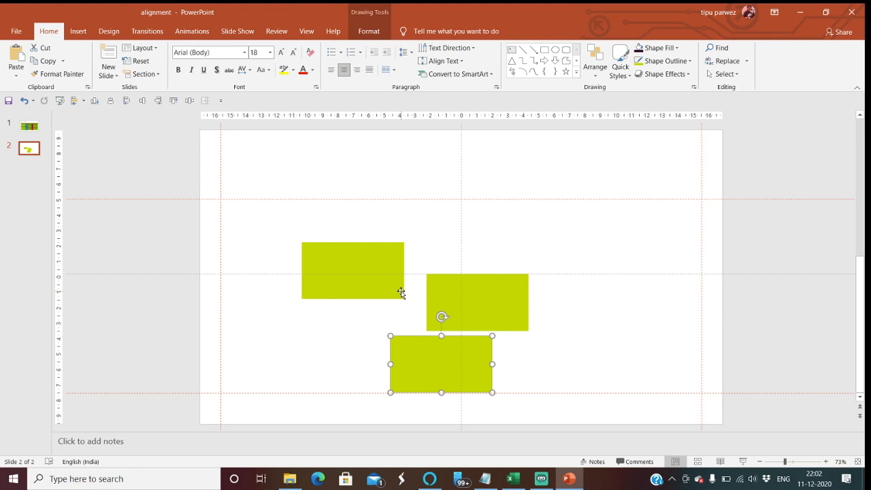
pyautogui.click(490, 402)
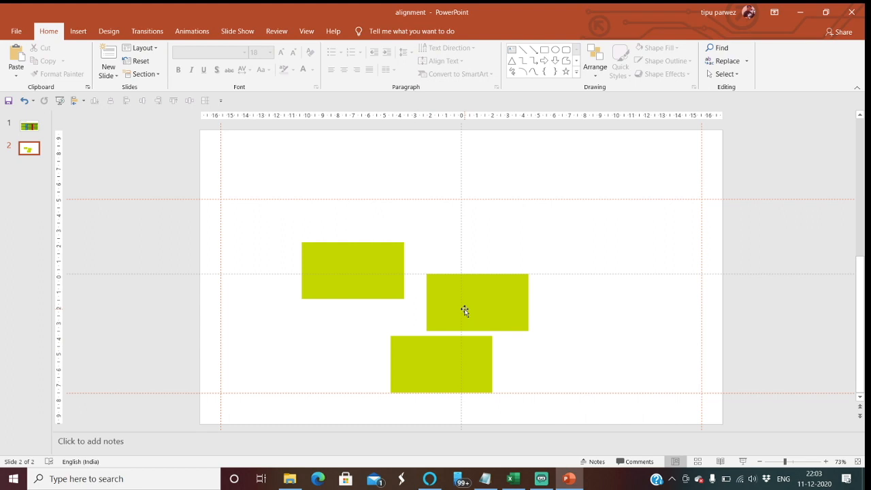
# Review the Align options with only the upper-left rectangle selected.
pyautogui.click(364, 272)
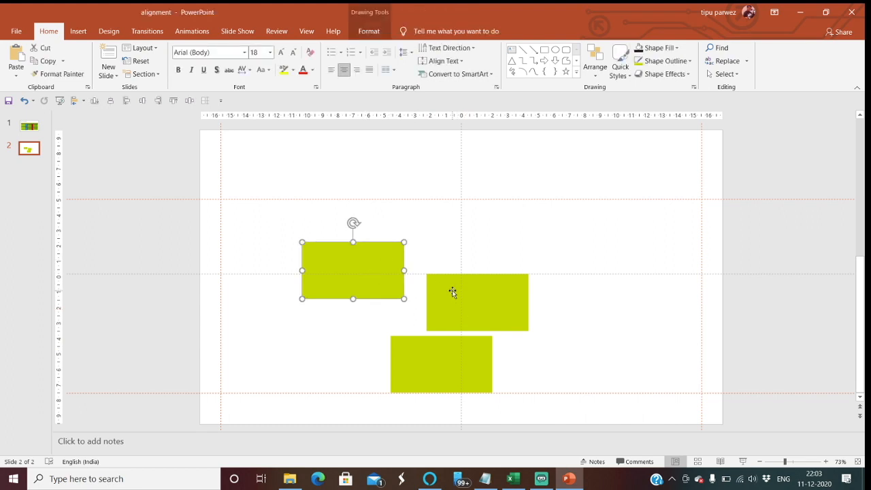
pyautogui.click(594, 72)
pyautogui.moveTo(620, 224)
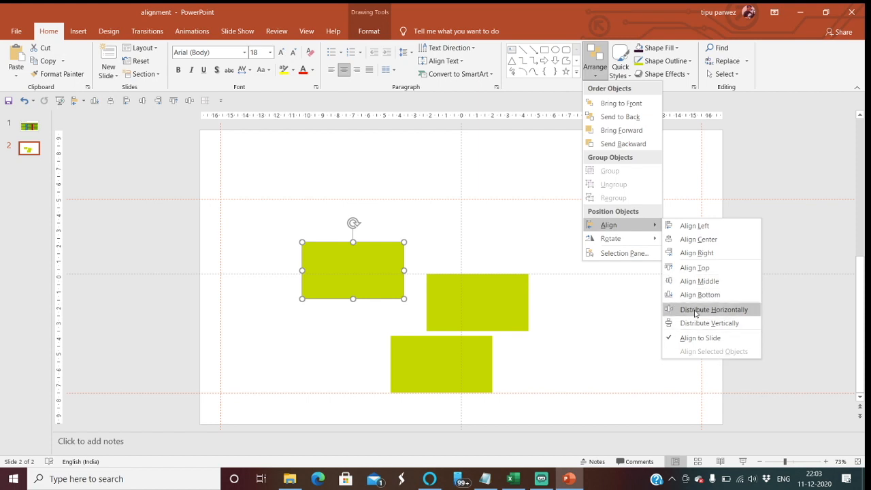
pyautogui.click(634, 360)
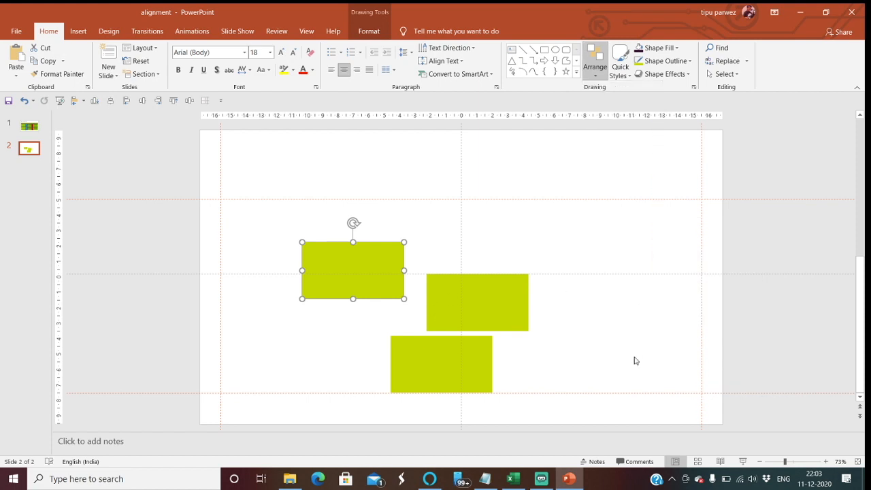
pyautogui.click(537, 356)
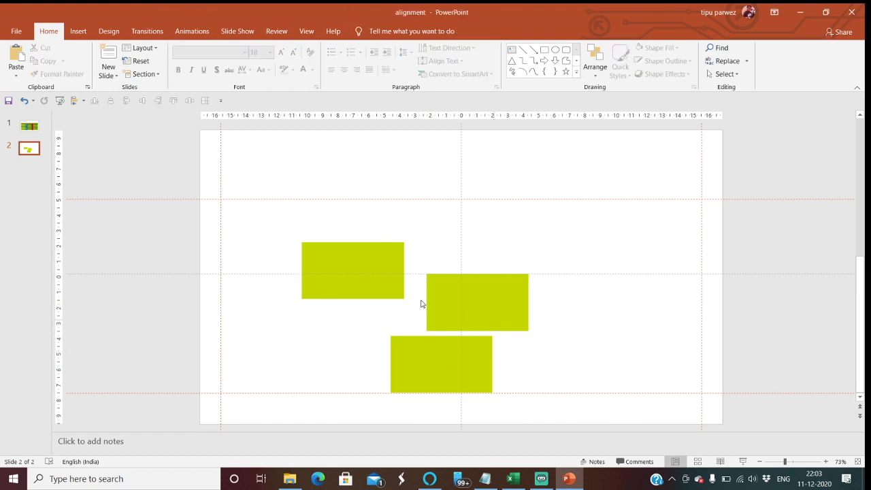
# Review the Align and Distribute options with only the two lower rectangles selected.
pyautogui.click(377, 278)
pyautogui.click(458, 315)
pyautogui.keyDown('shift'); pyautogui.click(416, 361); pyautogui.keyUp('shift')
pyautogui.click(594, 63)
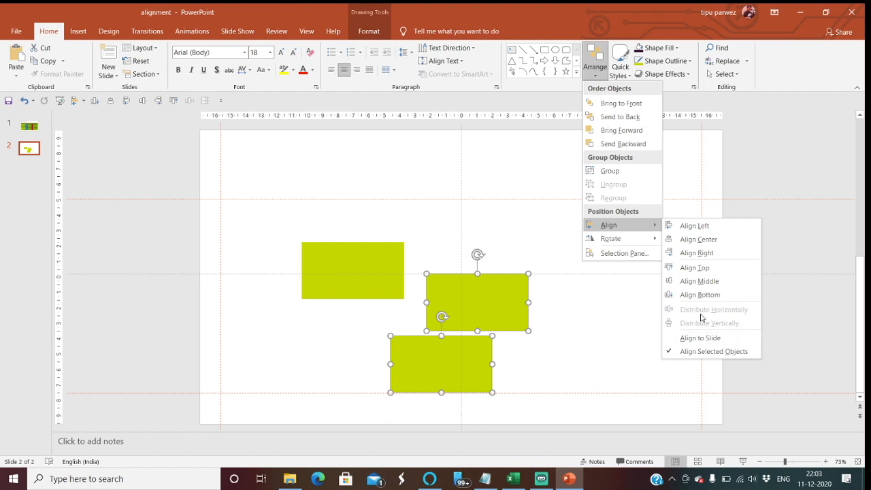
pyautogui.click(592, 328)
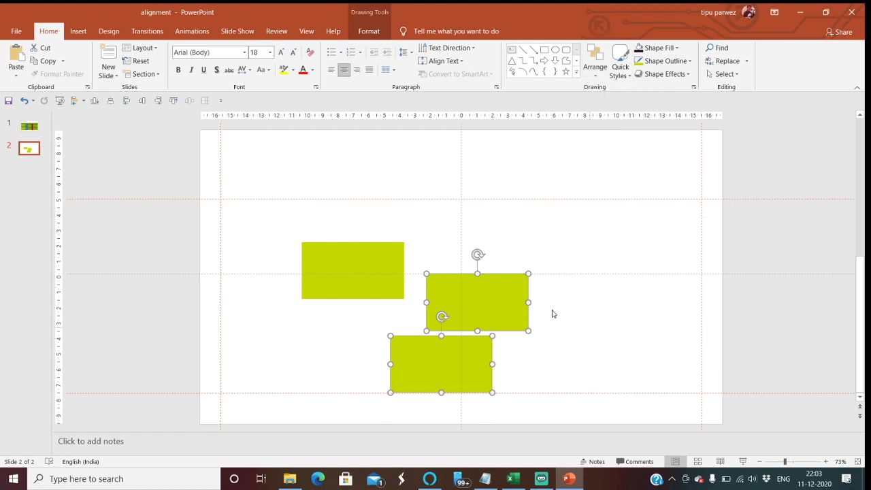
# Add the upper-left rectangle to the selection and distribute all three rectangles vertically relative to each other.
pyautogui.keyDown('shift'); pyautogui.click(346, 260); pyautogui.keyUp('shift')
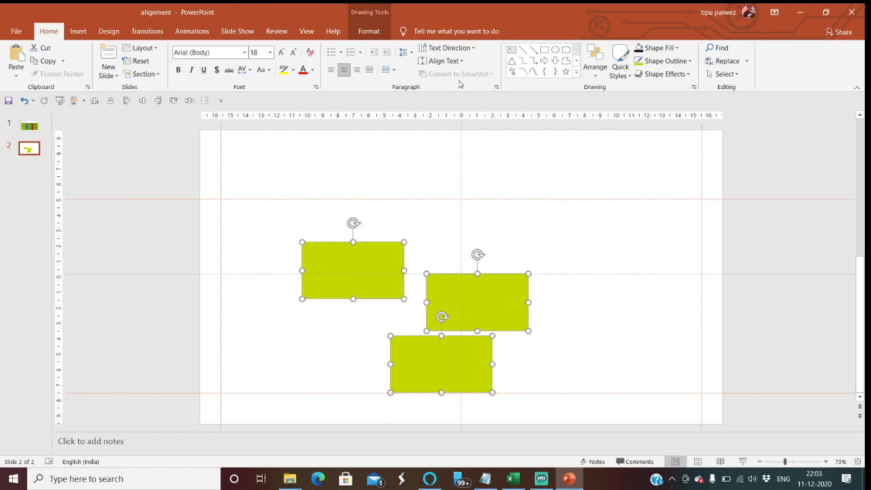
pyautogui.click(593, 63)
pyautogui.moveTo(622, 226)
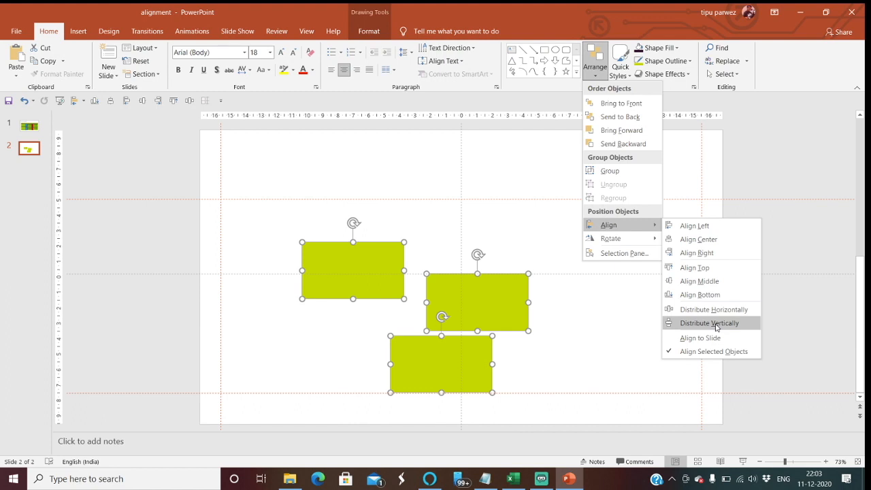
pyautogui.click(715, 326)
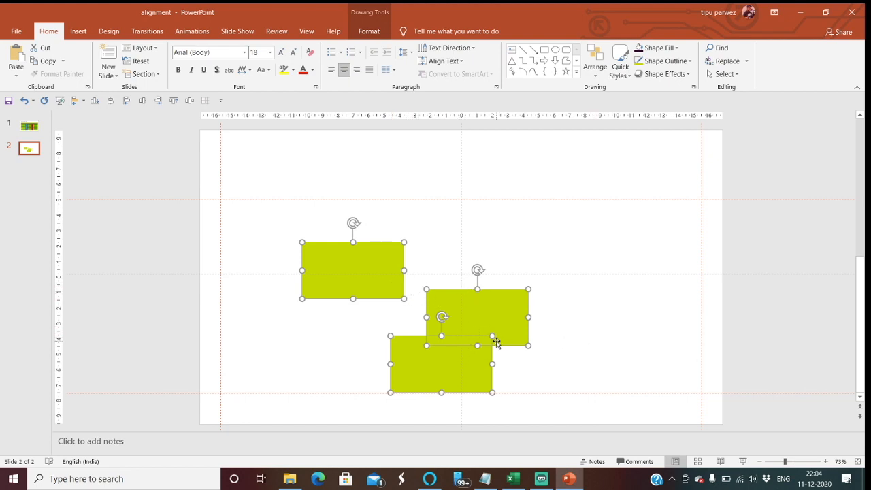
pyautogui.click(556, 341)
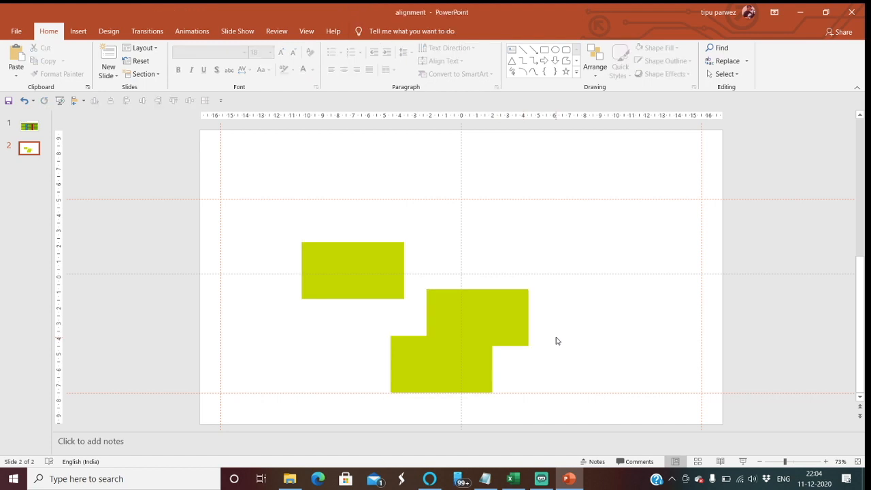
# Move the top rectangle up to the upper guide and the lowest one slightly left, and distribute all three vertically.
pyautogui.moveTo(346, 267); pyautogui.dragTo(376, 227)
pyautogui.moveTo(425, 365); pyautogui.dragTo(412, 366)
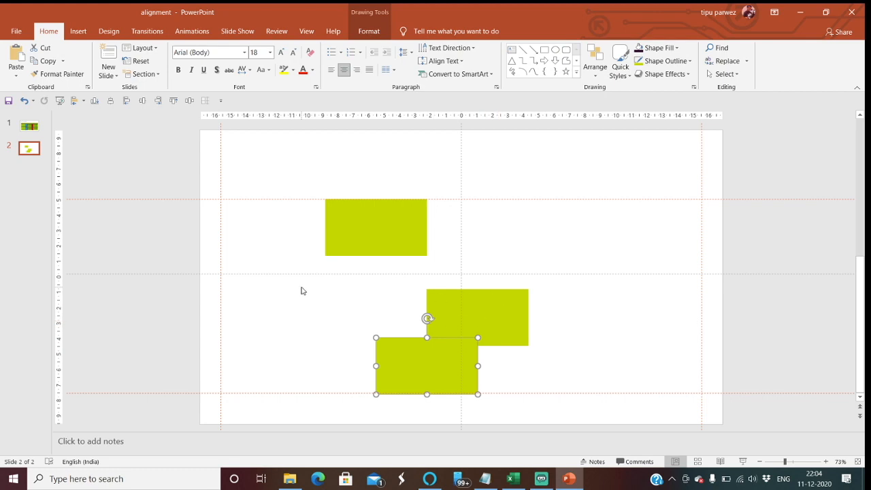
pyautogui.keyDown('shift'); pyautogui.click(370, 235); pyautogui.keyUp('shift')
pyautogui.keyDown('shift'); pyautogui.click(487, 310); pyautogui.keyUp('shift')
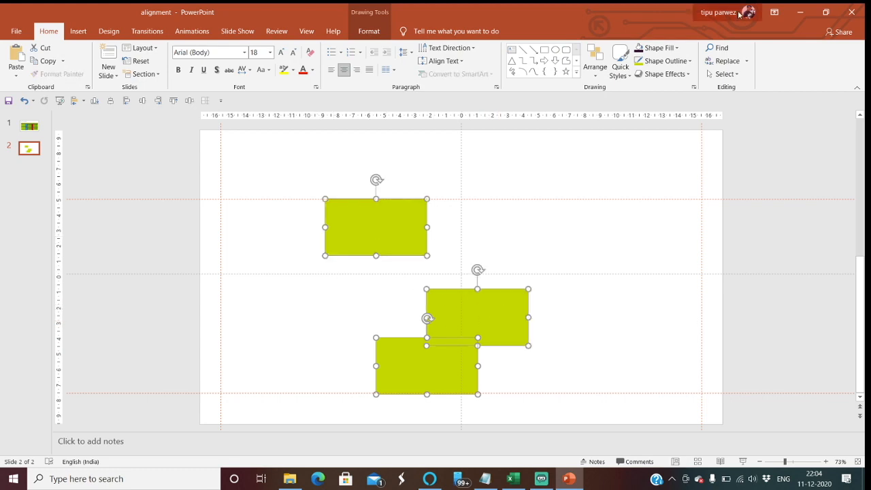
pyautogui.click(594, 66)
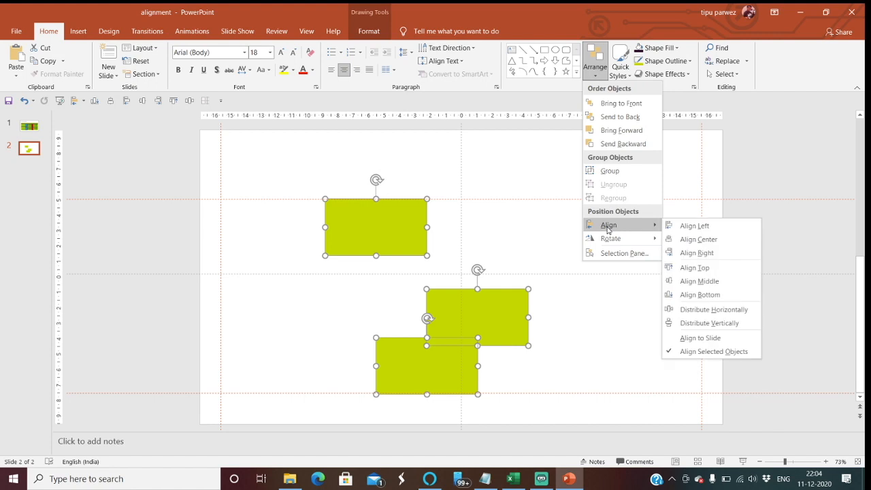
pyautogui.click(708, 323)
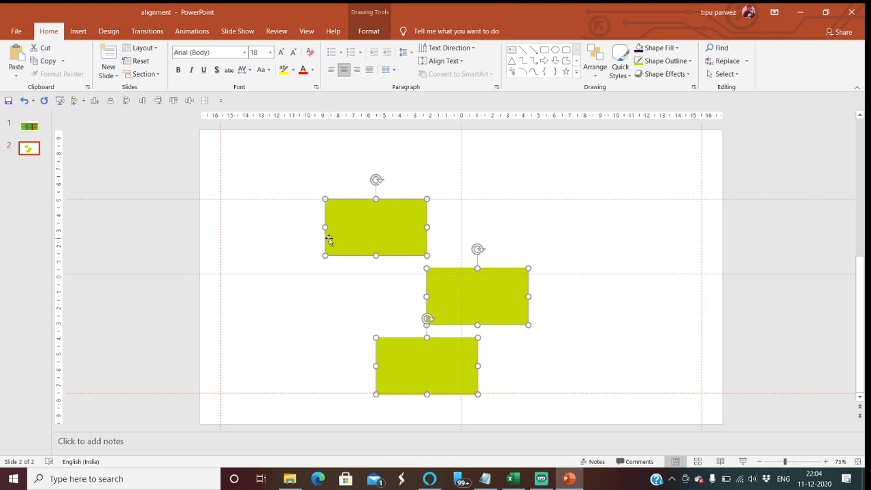
# Align the three rectangles to their common left edge using Align Selected Objects.
pyautogui.click(593, 74)
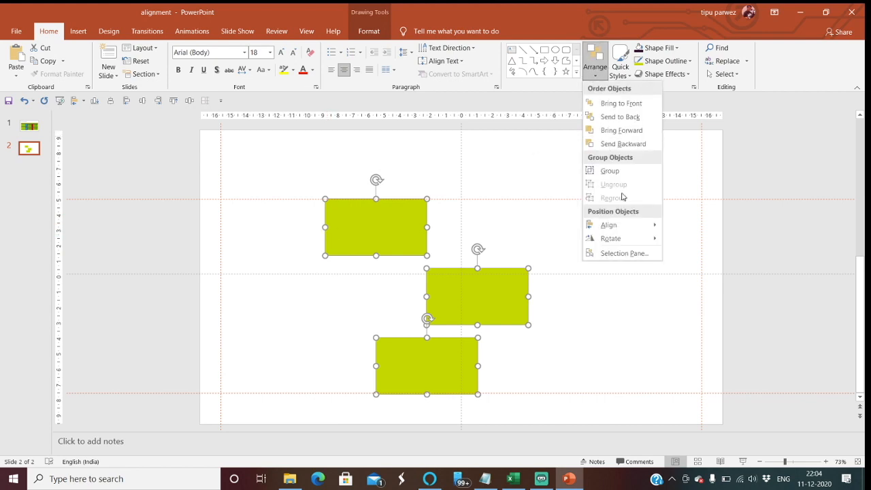
pyautogui.moveTo(620, 227)
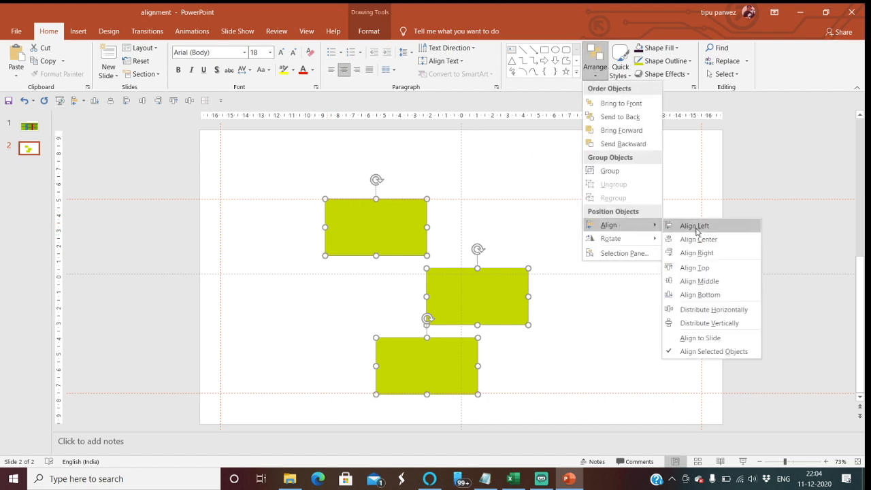
pyautogui.click(694, 227)
pyautogui.click(582, 342)
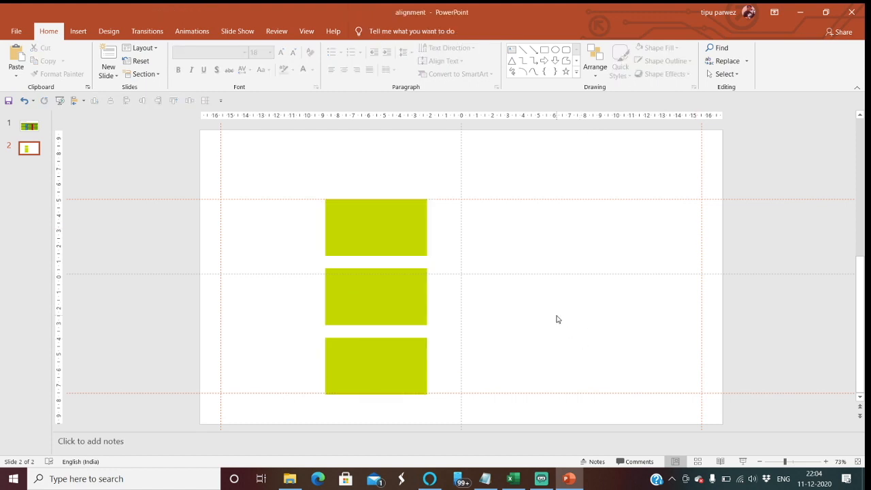
# Delete the middle and bottom rectangles from the column, keeping the top one.
pyautogui.click(376, 221)
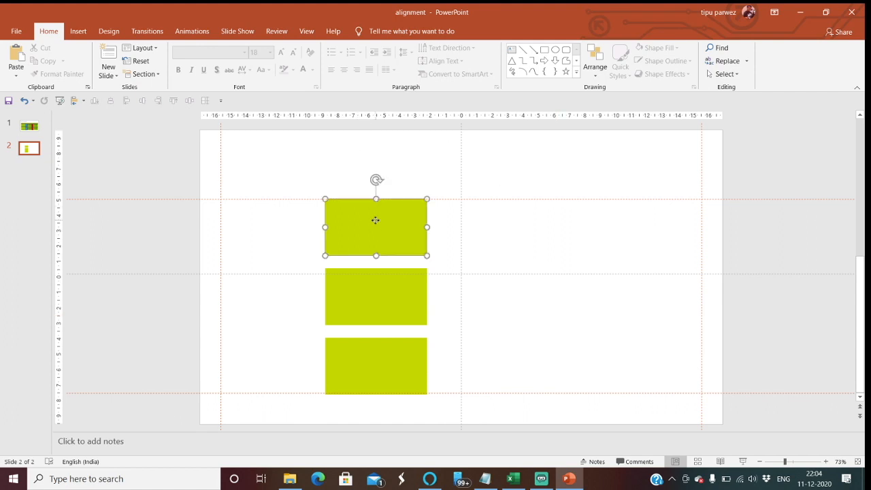
pyautogui.click(375, 303)
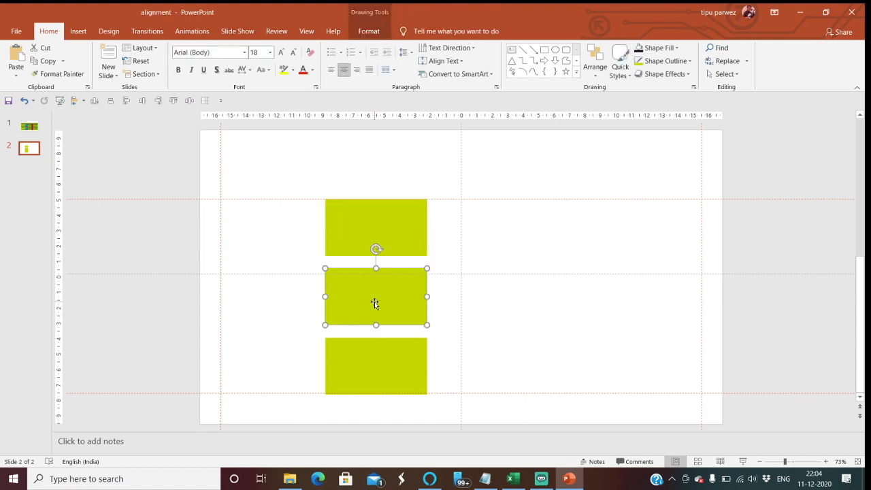
pyautogui.press('Delete')
pyautogui.click(359, 344)
pyautogui.press('Delete')
# Arrange the remaining rectangle and a copy diagonally, one left of the slide's vertical centre line and the other lower right.
pyautogui.moveTo(363, 228); pyautogui.dragTo(608, 267)
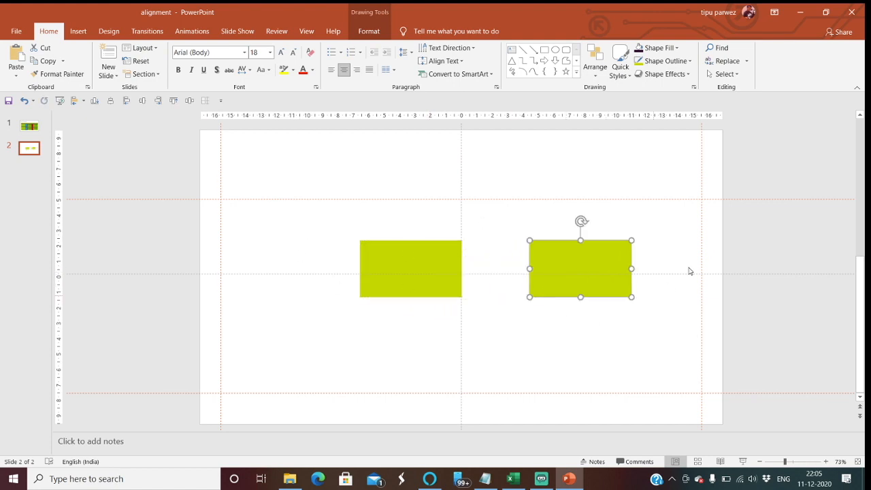
pyautogui.moveTo(559, 274); pyautogui.dragTo(476, 348)
pyautogui.click(586, 342)
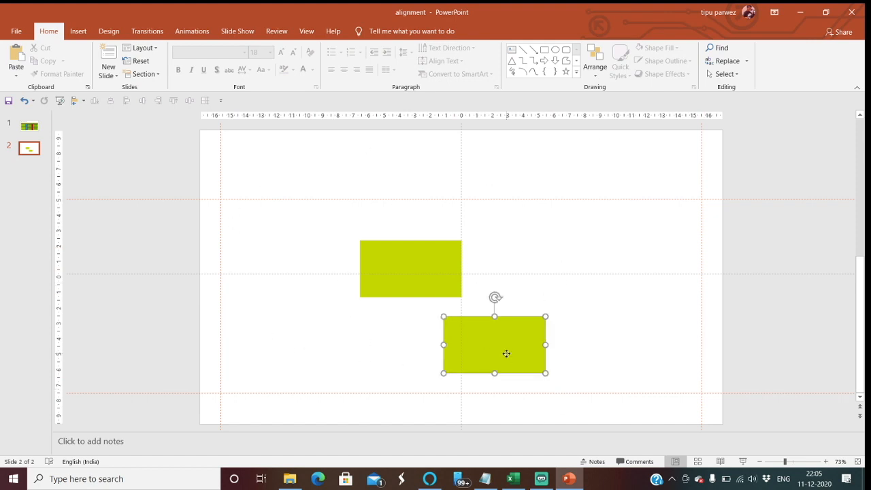
# Select both rectangles and switch their alignment reference to Align to Slide.
pyautogui.click(506, 353)
pyautogui.keyDown('shift'); pyautogui.click(393, 266); pyautogui.keyUp('shift')
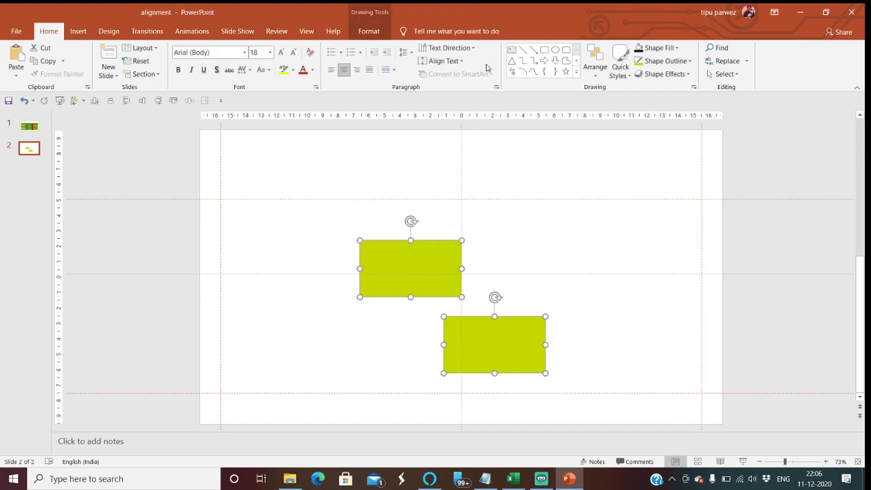
pyautogui.click(589, 73)
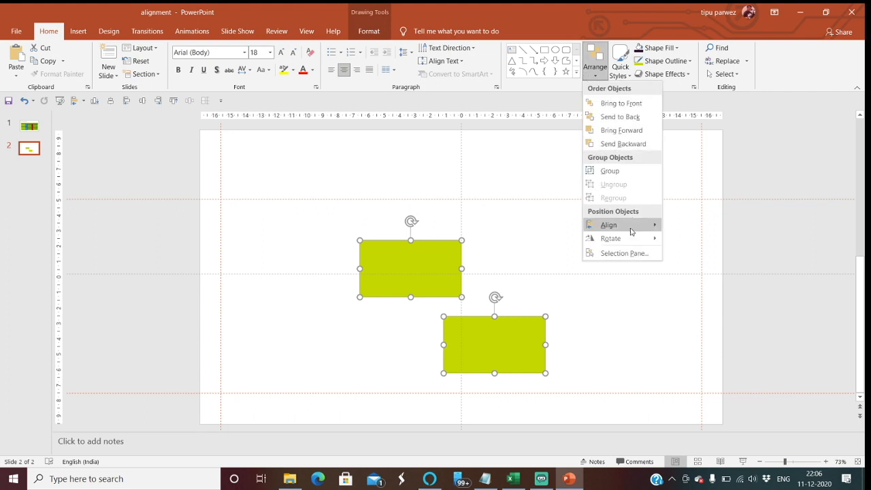
pyautogui.moveTo(630, 232)
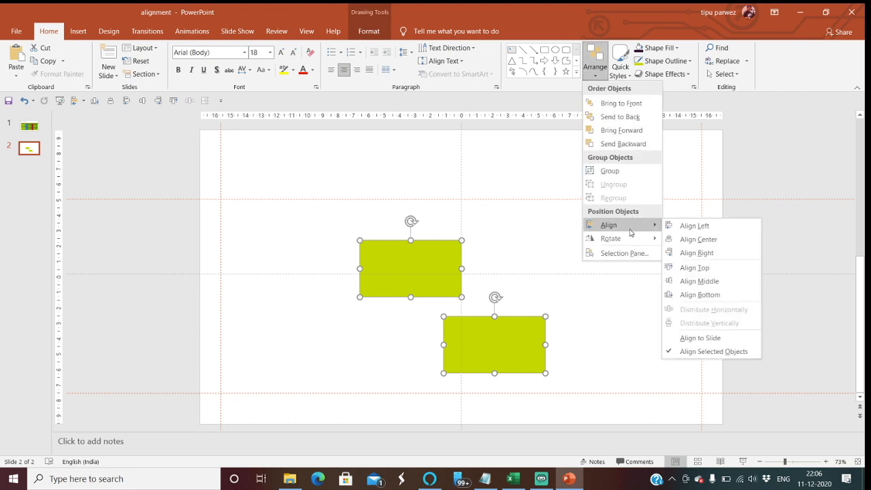
pyautogui.click(695, 337)
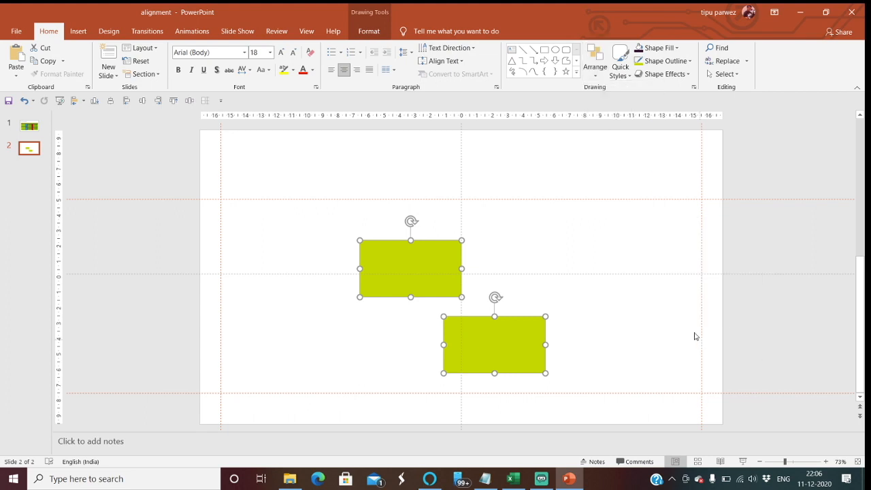
# Try Align Center on the two ungrouped rectangles relative to the slide, and undo it.
pyautogui.click(593, 65)
pyautogui.moveTo(618, 227)
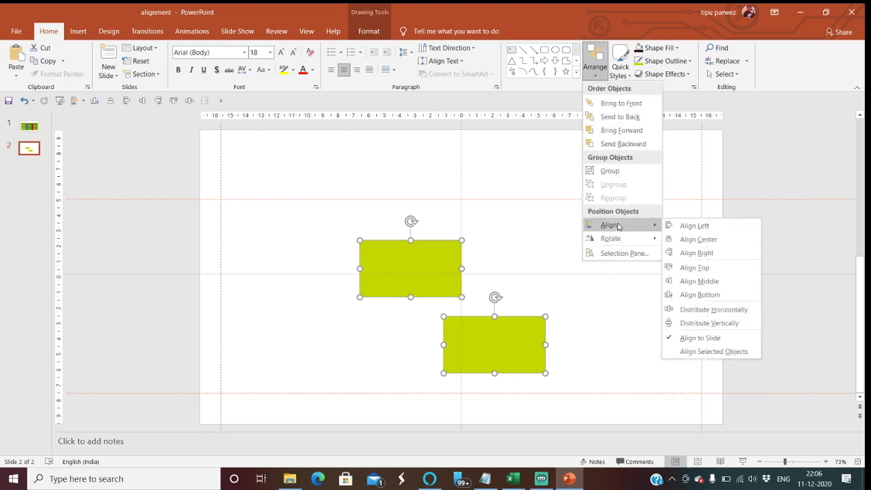
pyautogui.click(692, 241)
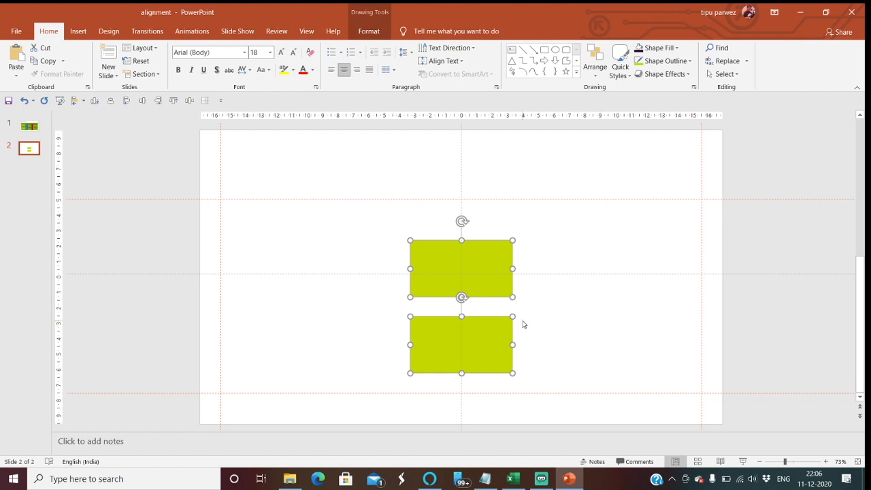
pyautogui.hotkey('ctrl', 'z')
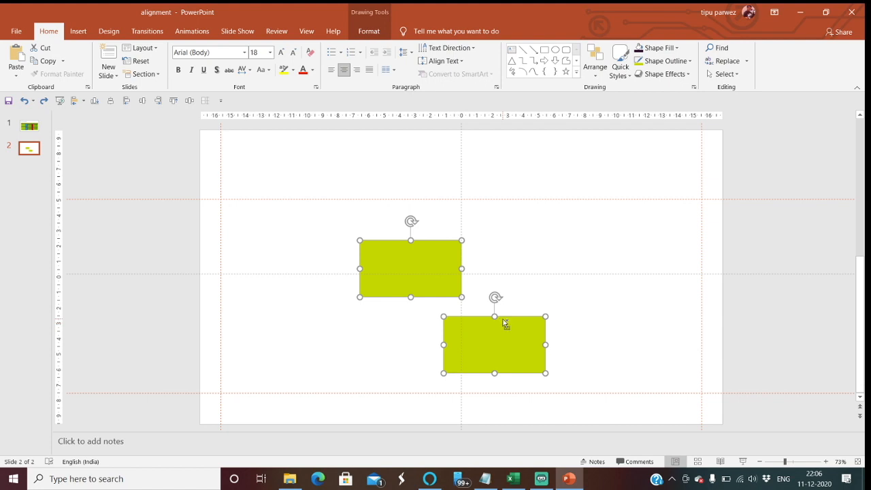
# Group the two selected rectangles.
pyautogui.hotkey('ctrl', 'g')
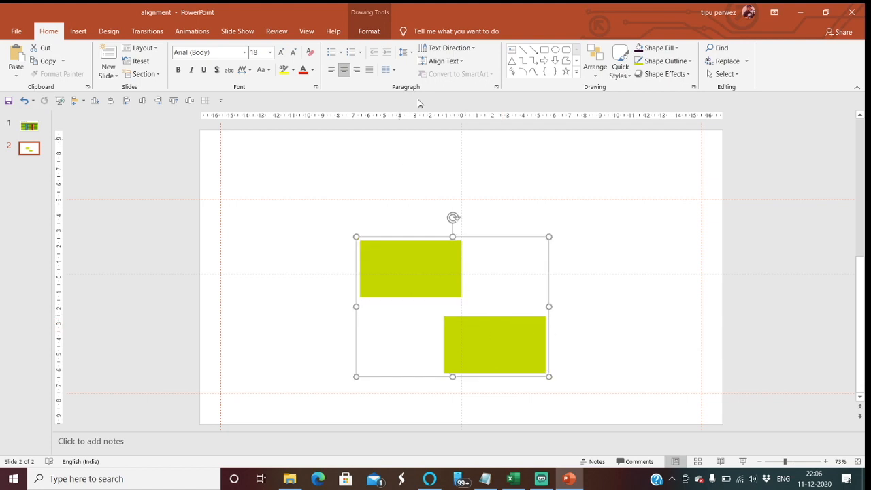
# Apply Align Center and Align Middle to the grouped rectangles to centre the group on the slide.
pyautogui.click(594, 65)
pyautogui.moveTo(610, 225)
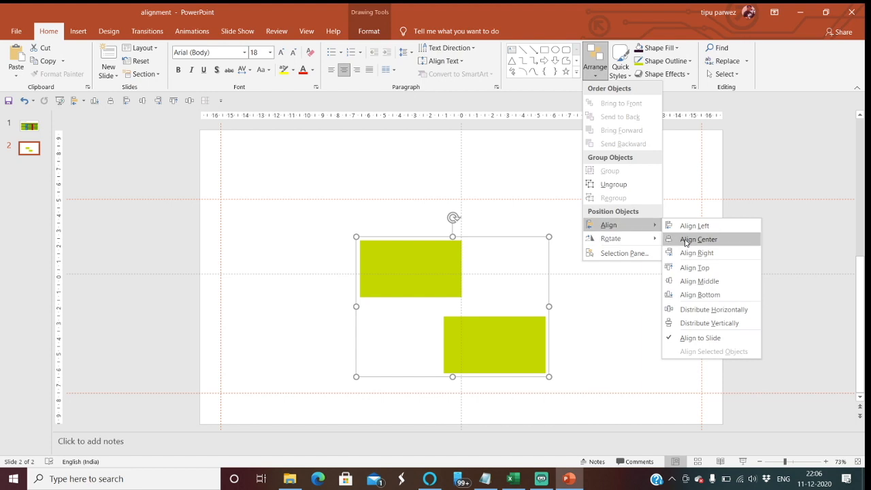
pyautogui.click(692, 239)
pyautogui.click(601, 75)
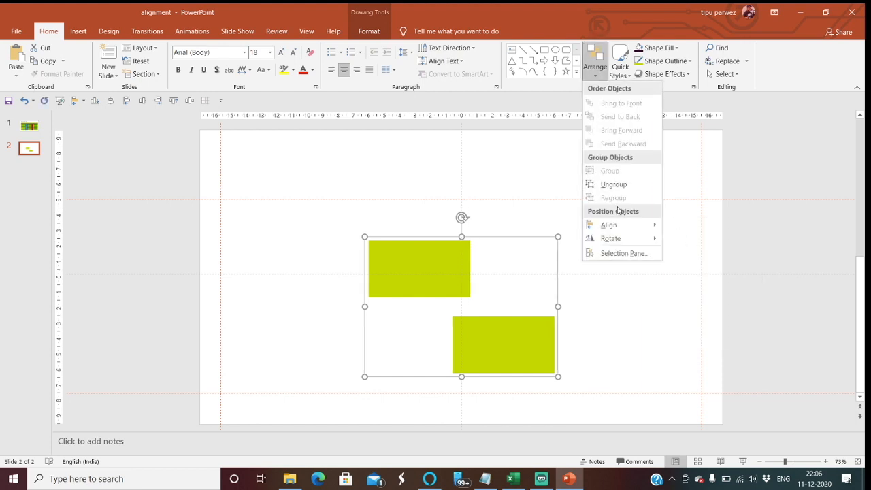
pyautogui.moveTo(619, 227)
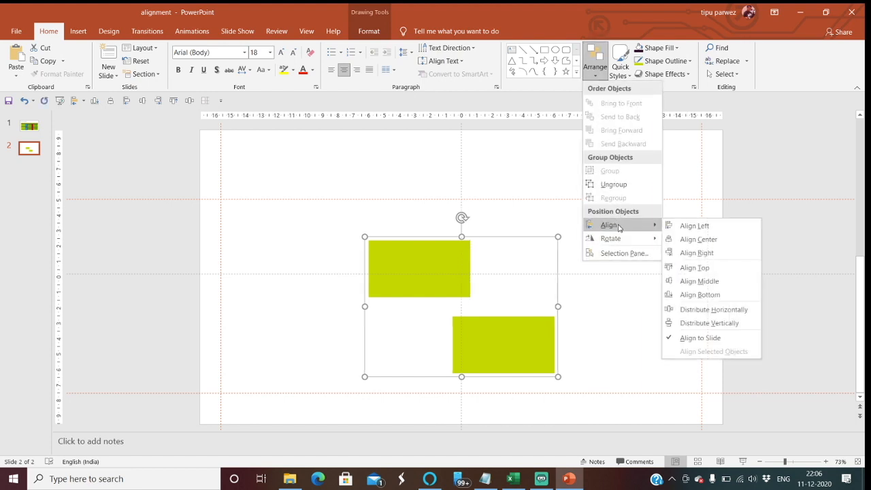
pyautogui.click(697, 281)
pyautogui.click(649, 279)
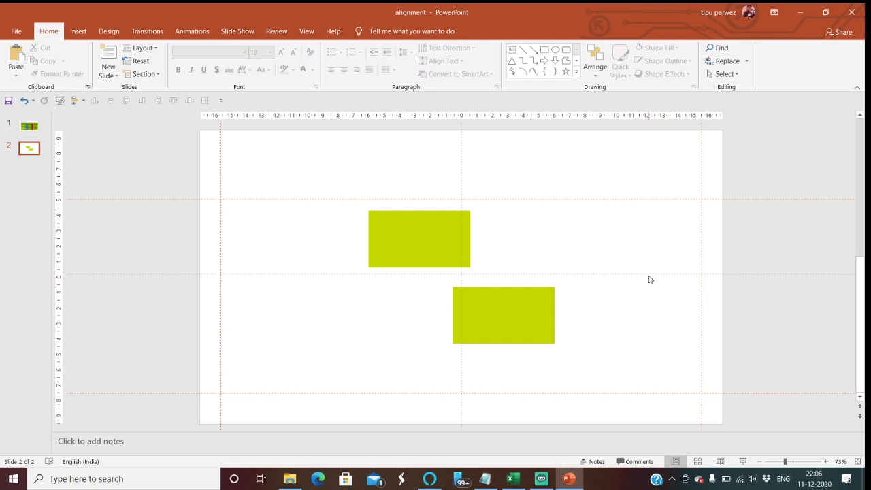
# Ungroup the two centred rectangles and clear the selection.
pyautogui.click(510, 304)
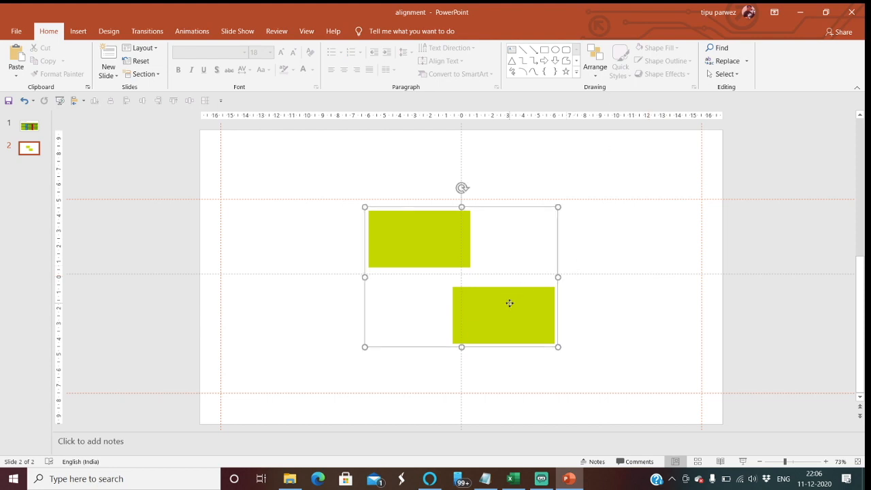
pyautogui.click(595, 65)
pyautogui.click(612, 185)
pyautogui.click(584, 261)
# Move the upper rectangle to the left vertical guide, narrow it to a square, and delete the other rectangle.
pyautogui.moveTo(441, 240); pyautogui.dragTo(251, 275)
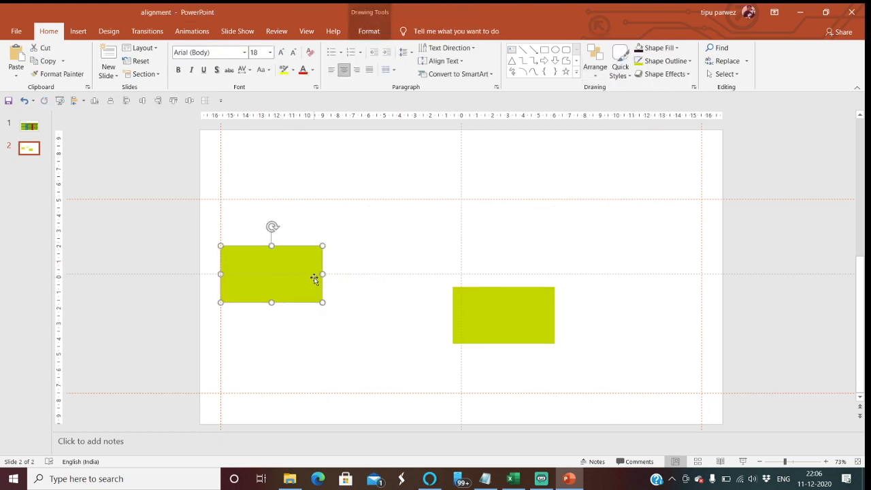
pyautogui.moveTo(322, 274); pyautogui.dragTo(277, 270)
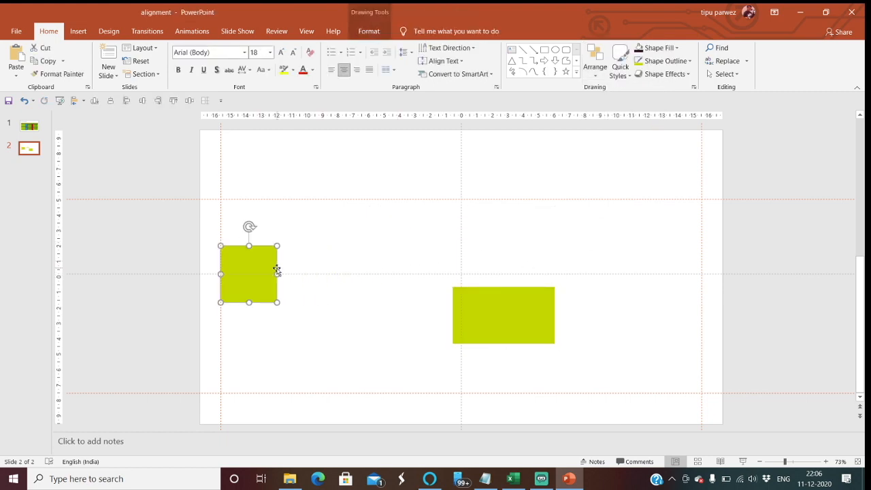
pyautogui.click(471, 316)
pyautogui.press('Delete')
# Duplicate the square six times and move one copy against the right vertical guide.
pyautogui.click(237, 268)
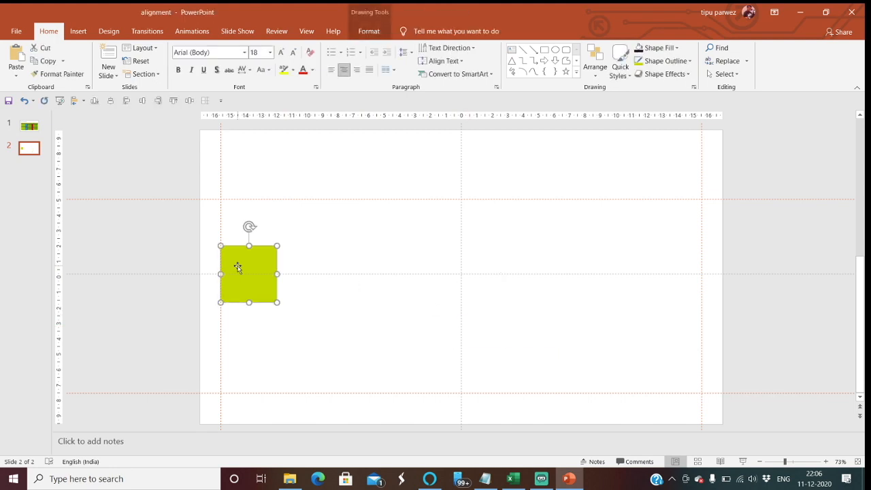
pyautogui.hotkey('ctrl', 'd')
pyautogui.hotkey('ctrl', 'd')
pyautogui.hotkey('ctrl', 'd')
pyautogui.hotkey('ctrl', 'd')
pyautogui.hotkey('ctrl', 'd')
pyautogui.hotkey('ctrl', 'd')
pyautogui.hotkey('ctrl', 'd')
pyautogui.hotkey('ctrl', 'd')
pyautogui.moveTo(265, 314); pyautogui.dragTo(657, 282)
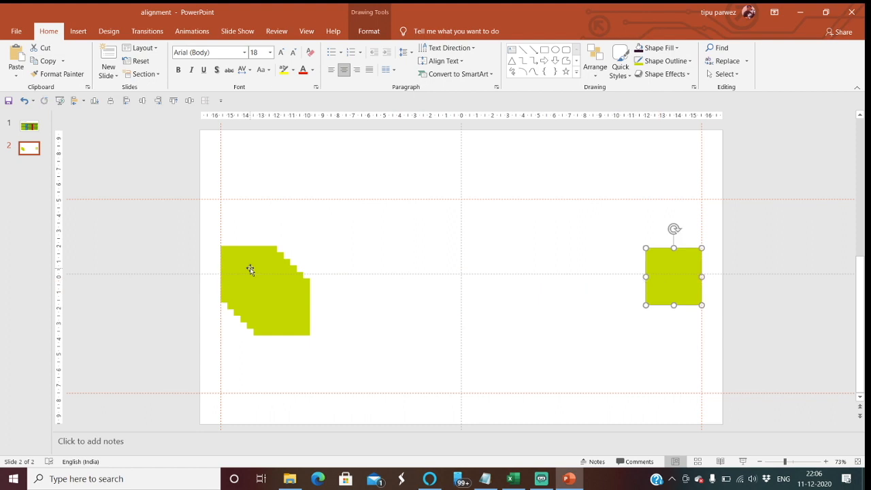
pyautogui.click(237, 251)
pyautogui.click(659, 281)
pyautogui.click(293, 320)
pyautogui.click(509, 345)
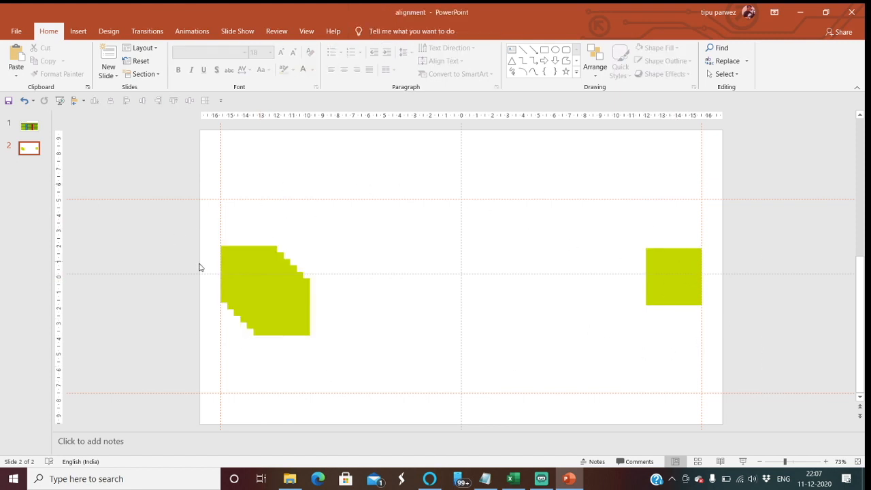
# Move one square from the stack to the slide's left edge and the separate square to its right edge.
pyautogui.moveTo(235, 254); pyautogui.dragTo(207, 252)
pyautogui.moveTo(664, 287); pyautogui.dragTo(682, 289)
# Select all seven squares and distribute them horizontally relative to the slide.
pyautogui.click(784, 338)
pyautogui.moveTo(784, 338); pyautogui.dragTo(130, 200)
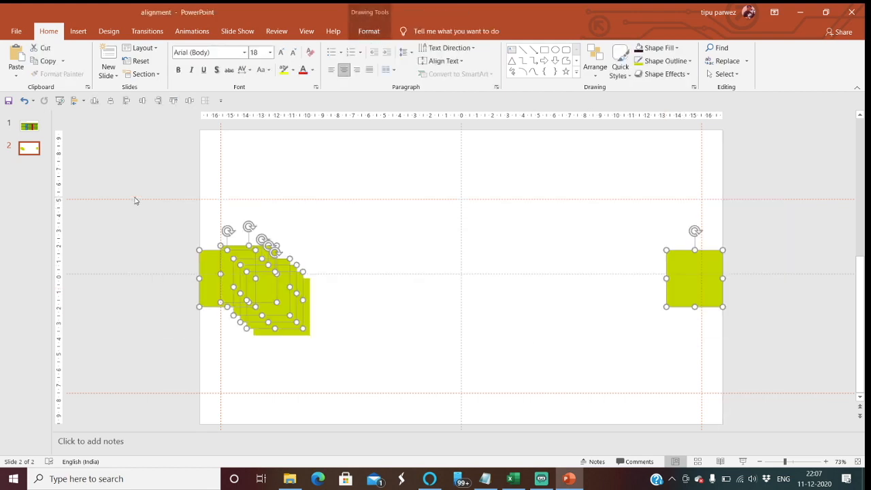
pyautogui.click(789, 381)
pyautogui.moveTo(789, 380); pyautogui.dragTo(48, 171)
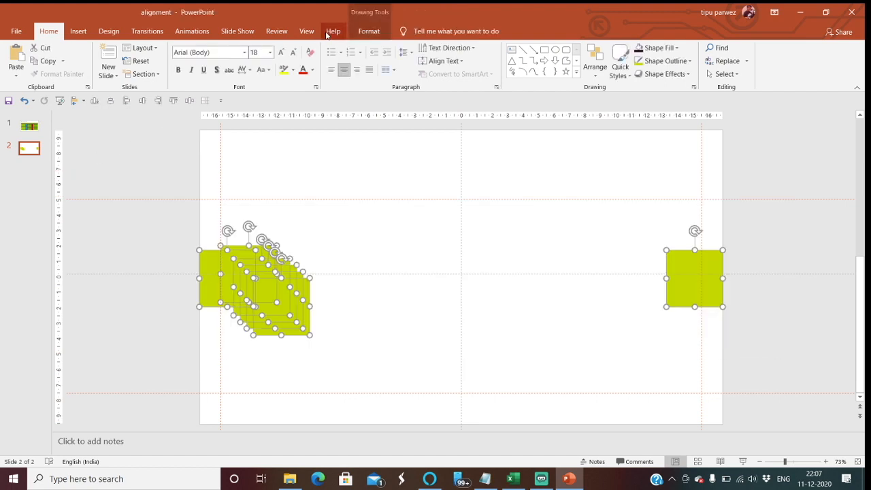
pyautogui.click(593, 68)
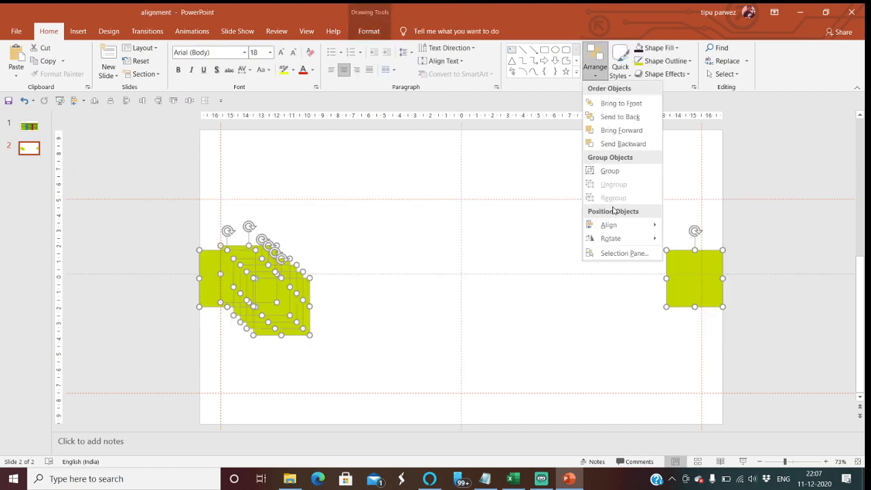
pyautogui.moveTo(608, 224)
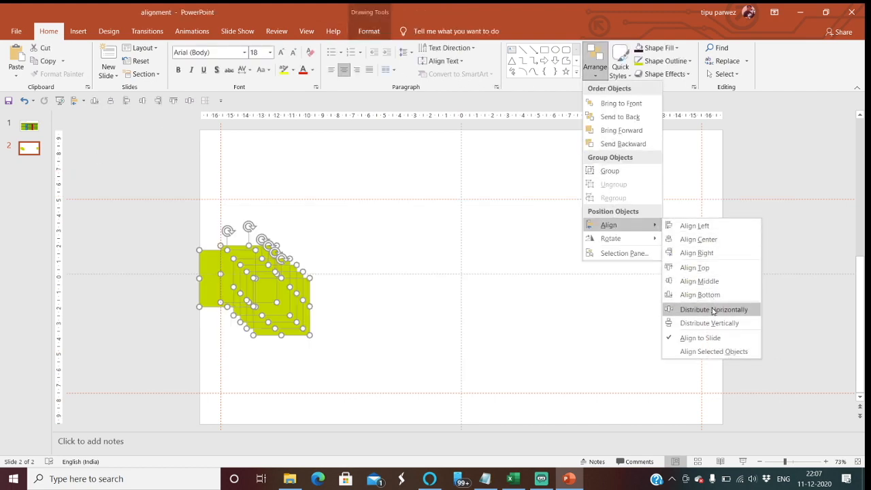
pyautogui.click(711, 309)
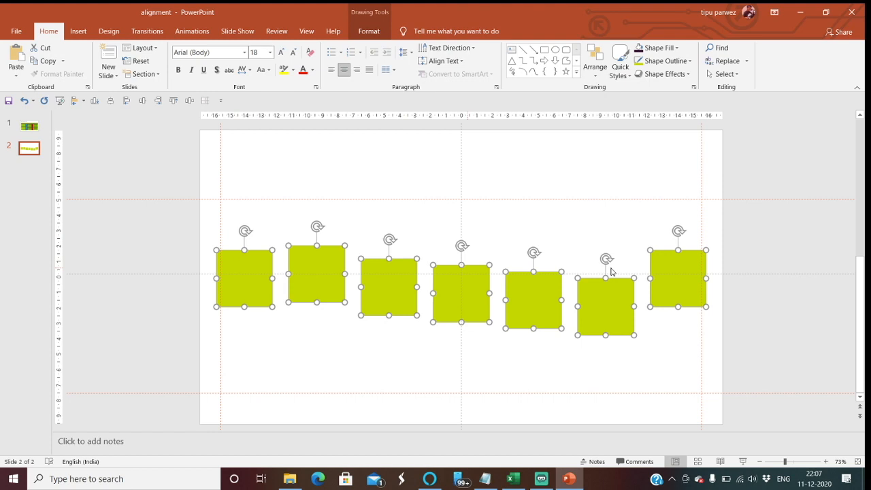
# Apply Align Middle to the seven squares relative to the slide and deselect them.
pyautogui.click(594, 63)
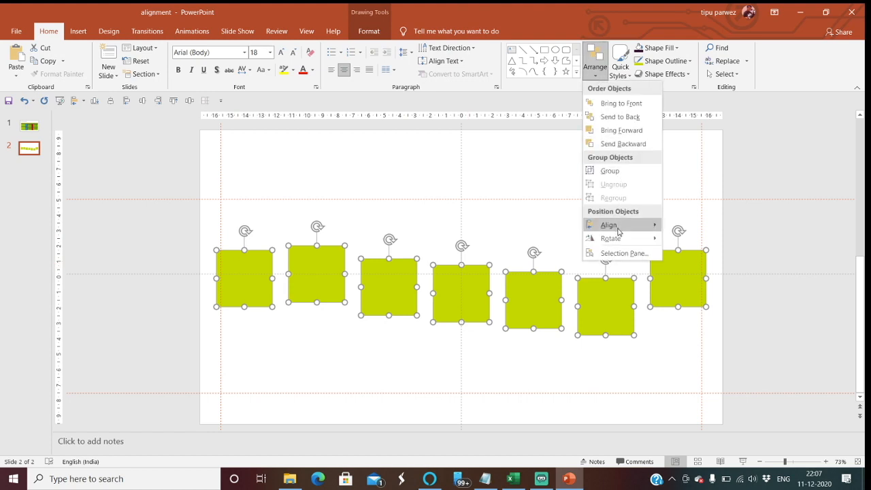
pyautogui.moveTo(617, 231)
pyautogui.click(698, 281)
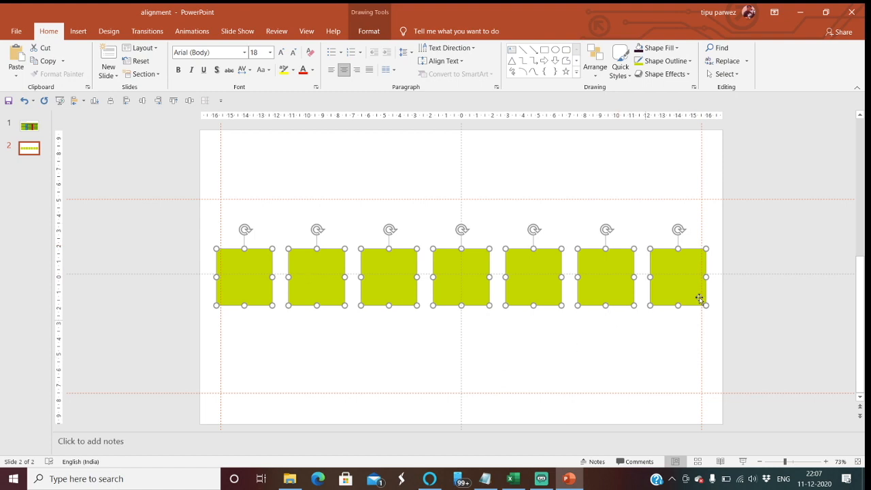
pyautogui.click(762, 305)
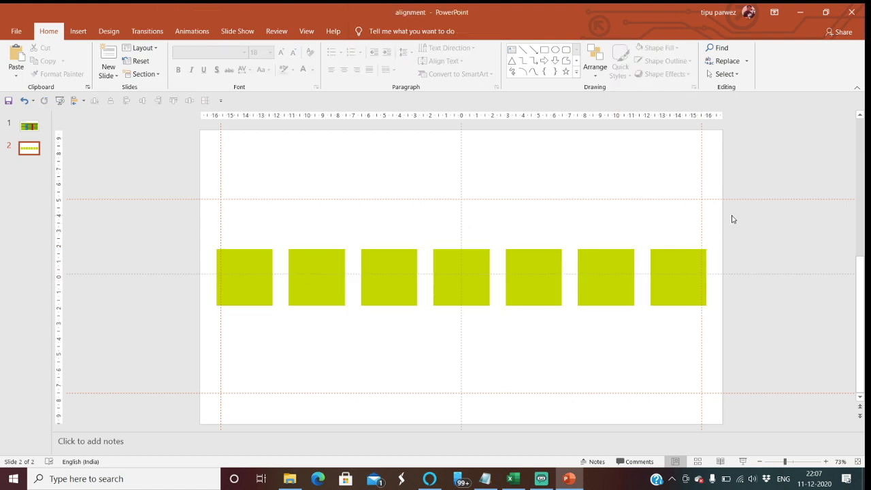